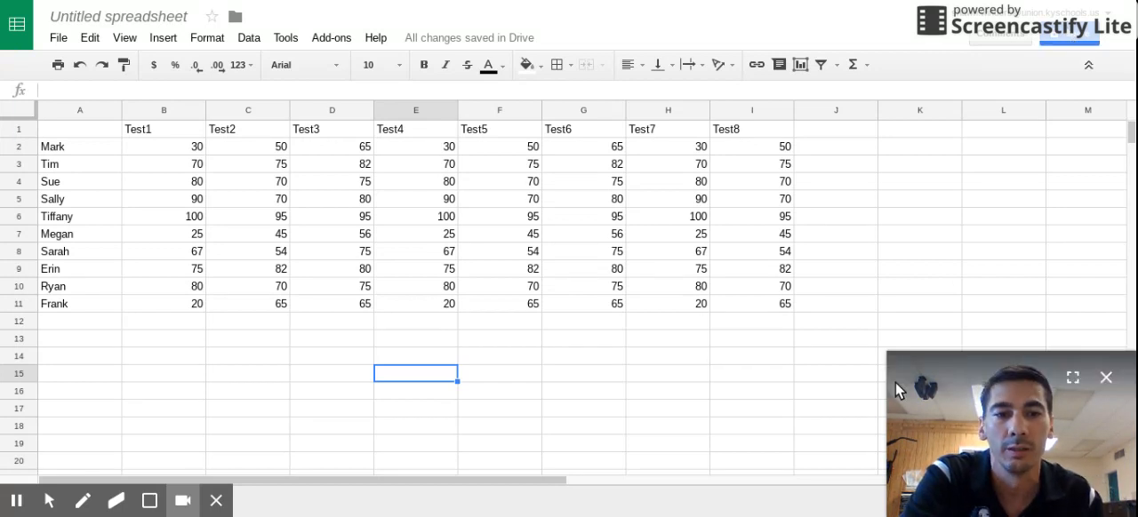
Freeze the header row with the test names so it stays fixed while scrolling.
left_click(1103, 376)
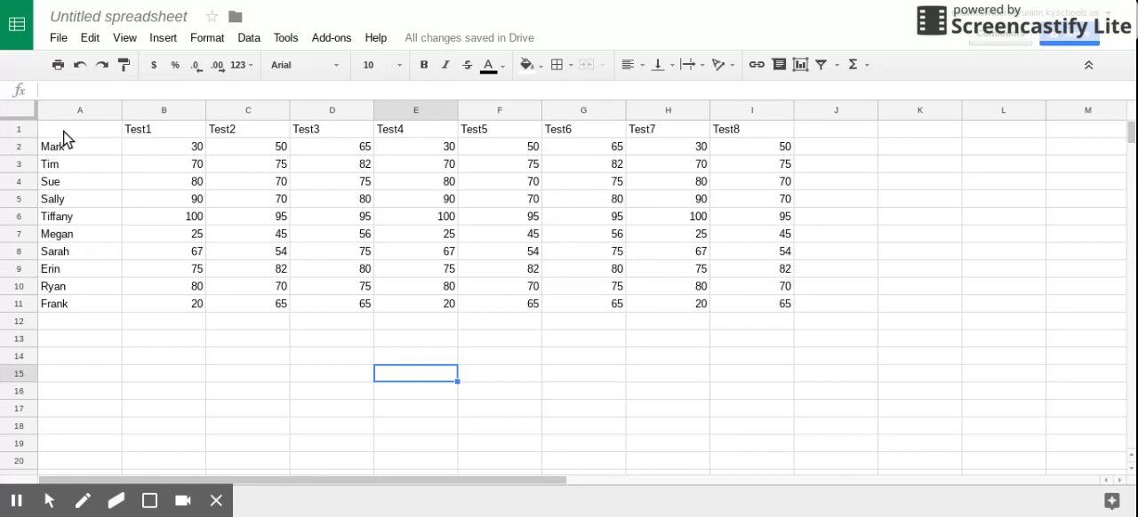
left_click(14, 132)
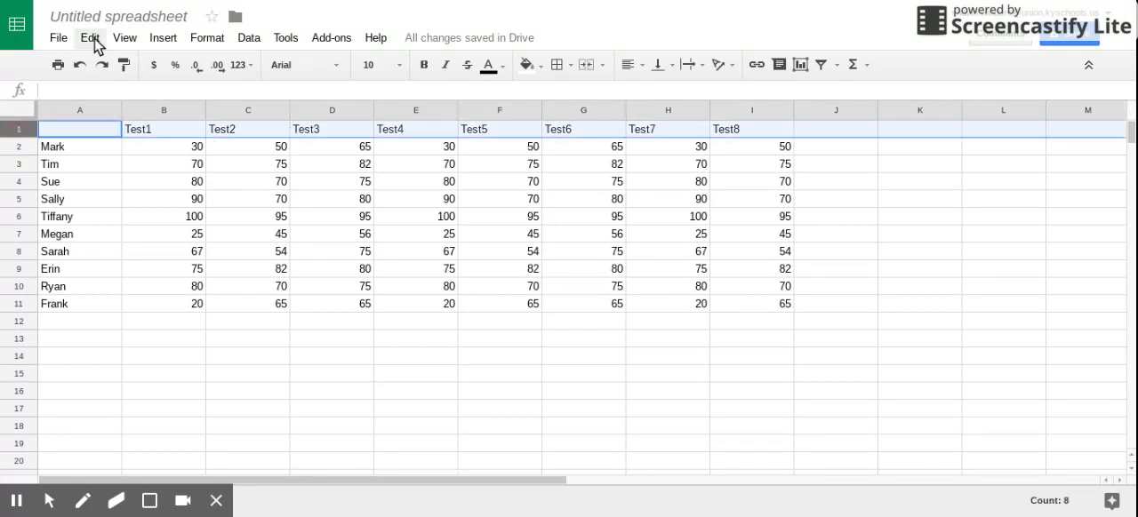
left_click(125, 37)
mouse_move(167, 72)
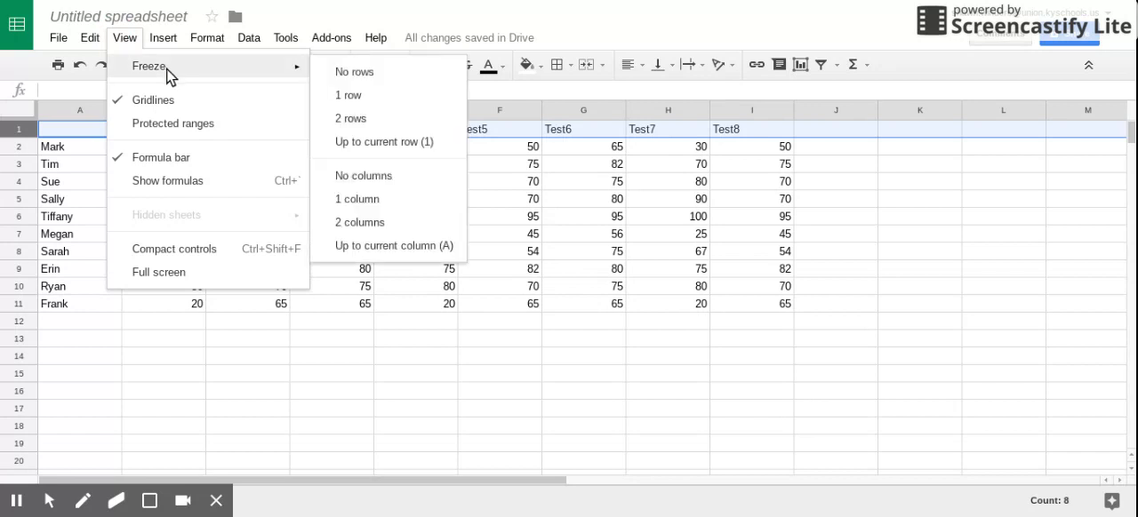
left_click(358, 96)
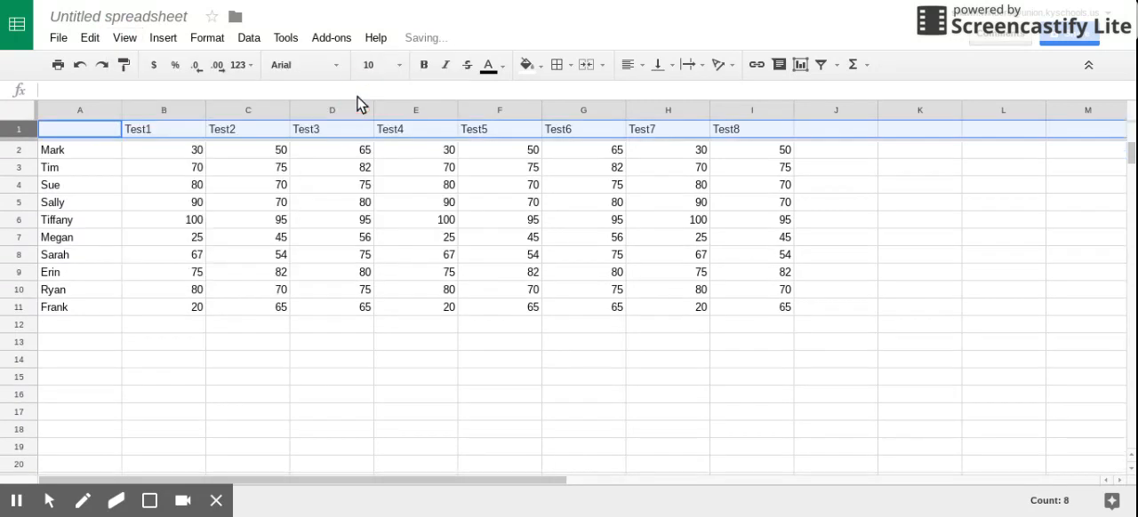
Freeze column A, which holds the student names.
left_click(74, 111)
left_click(126, 41)
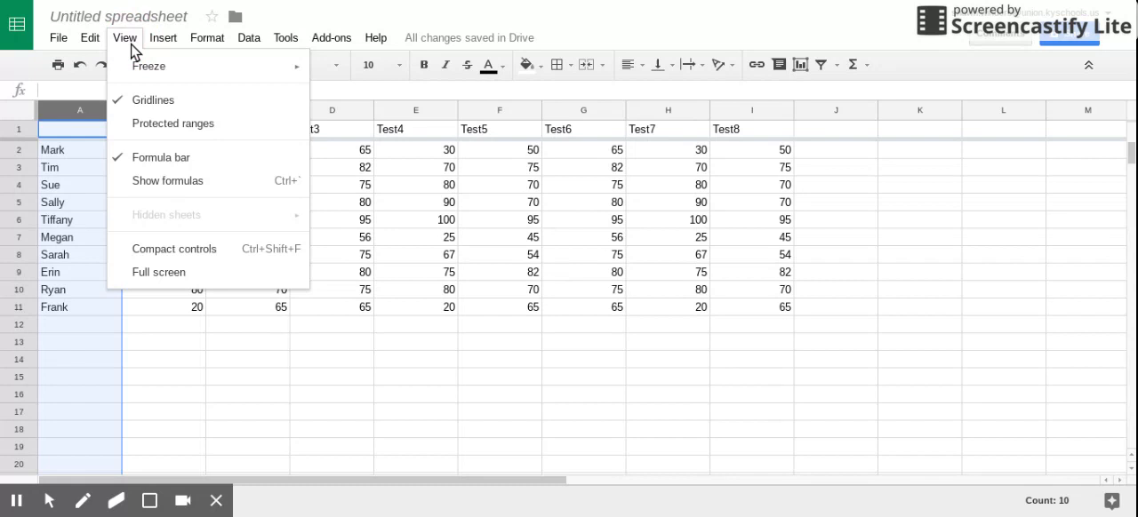
mouse_move(147, 69)
left_click(358, 199)
left_click(251, 347)
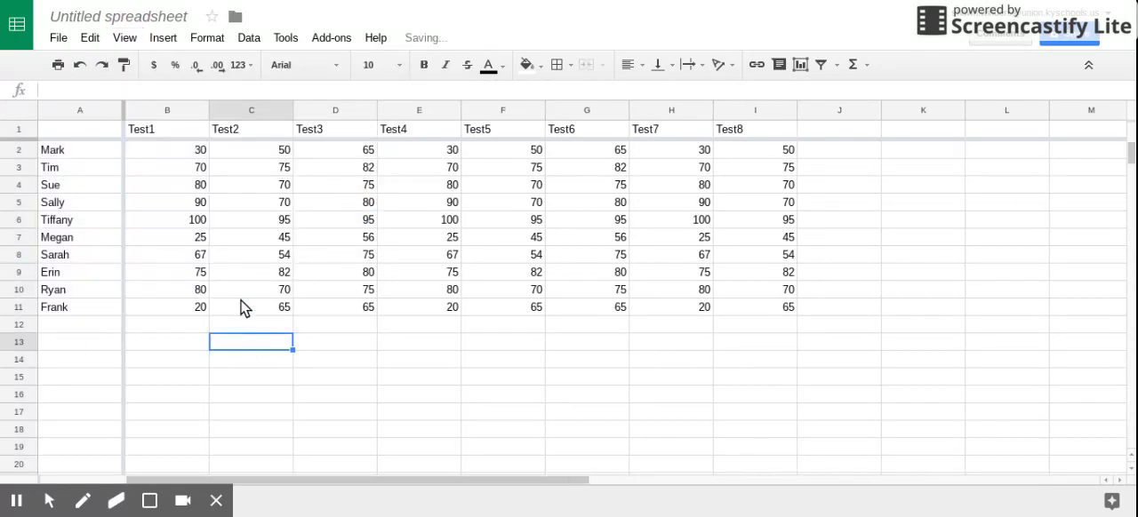
Check the frozen header row and name column by viewing the sheet's far columns and lower rows, then return to the start.
left_click_drag(261, 482, 525, 480)
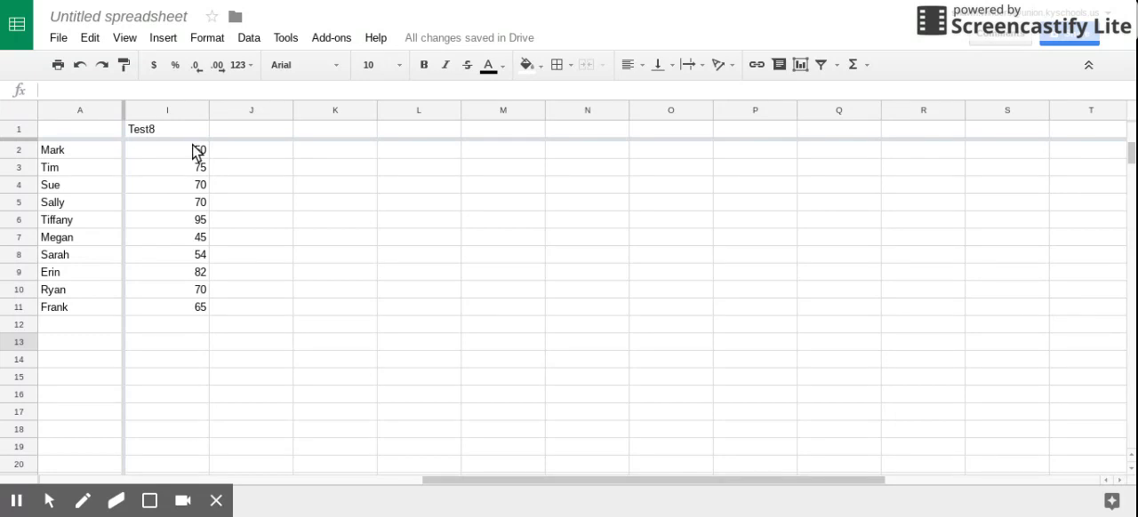
left_click_drag(1132, 156, 1133, 158)
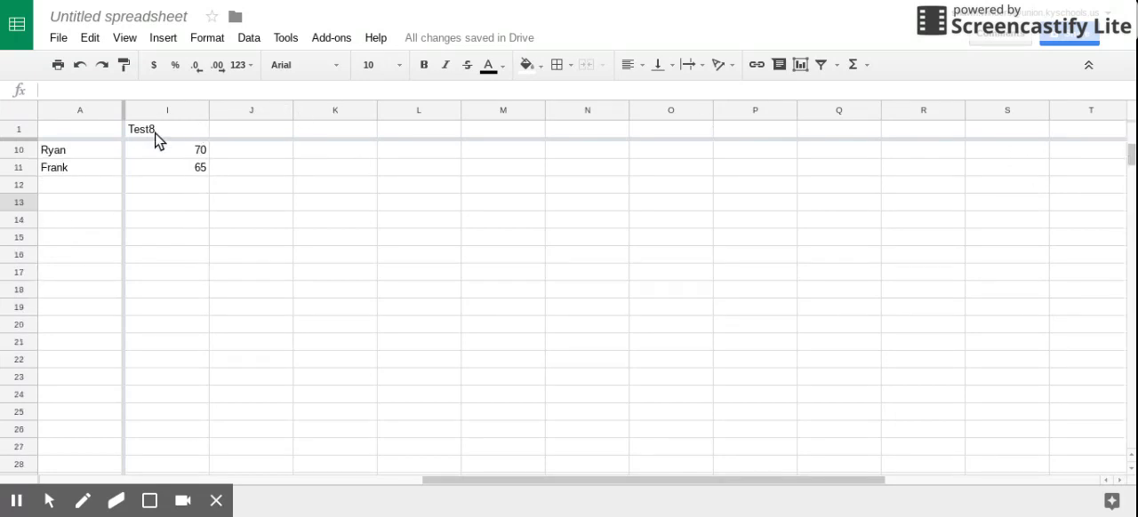
left_click_drag(486, 481, 23, 462)
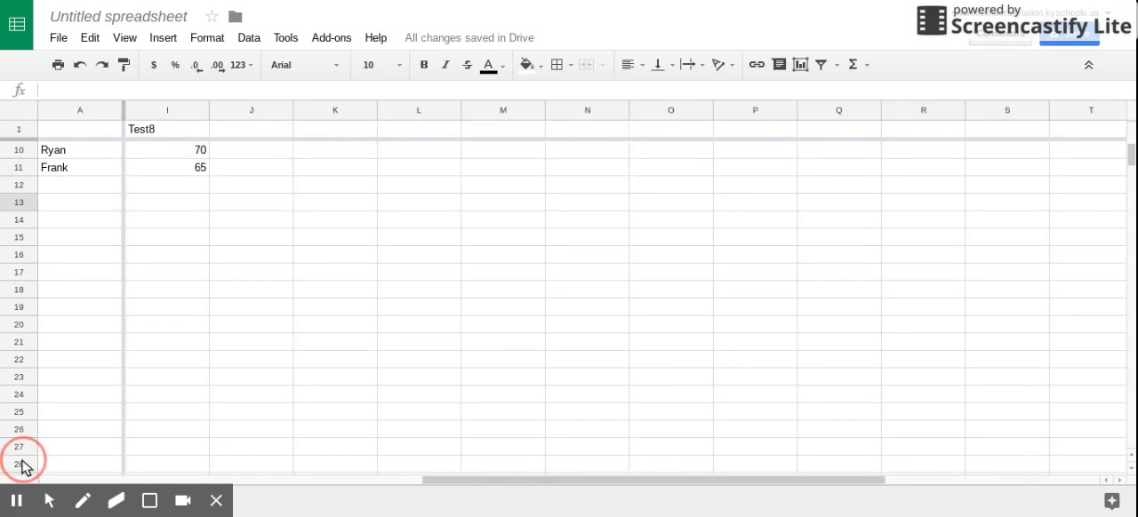
left_click(1132, 160)
left_click_drag(1133, 160, 1131, 145)
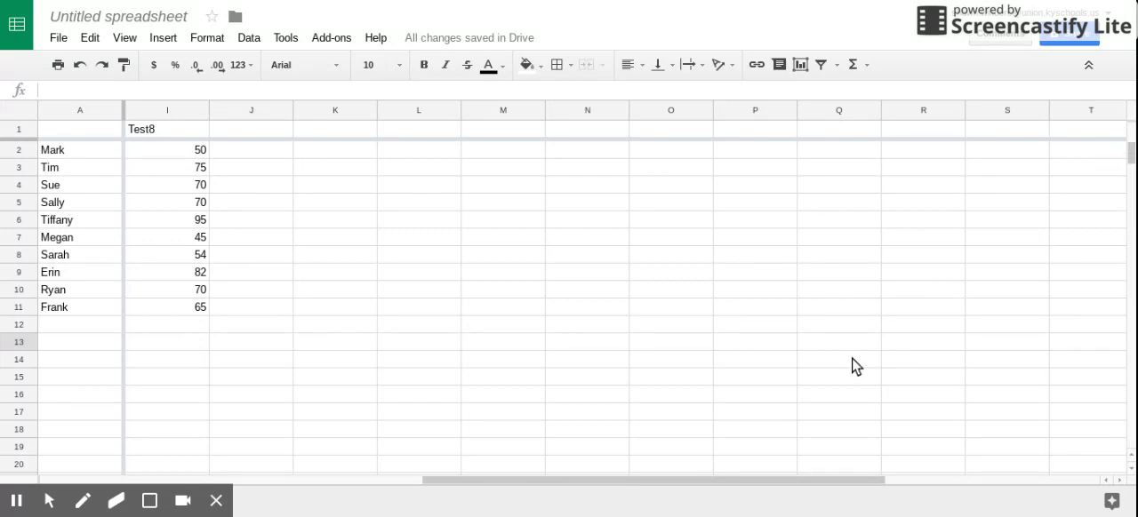
left_click_drag(655, 486, 143, 477)
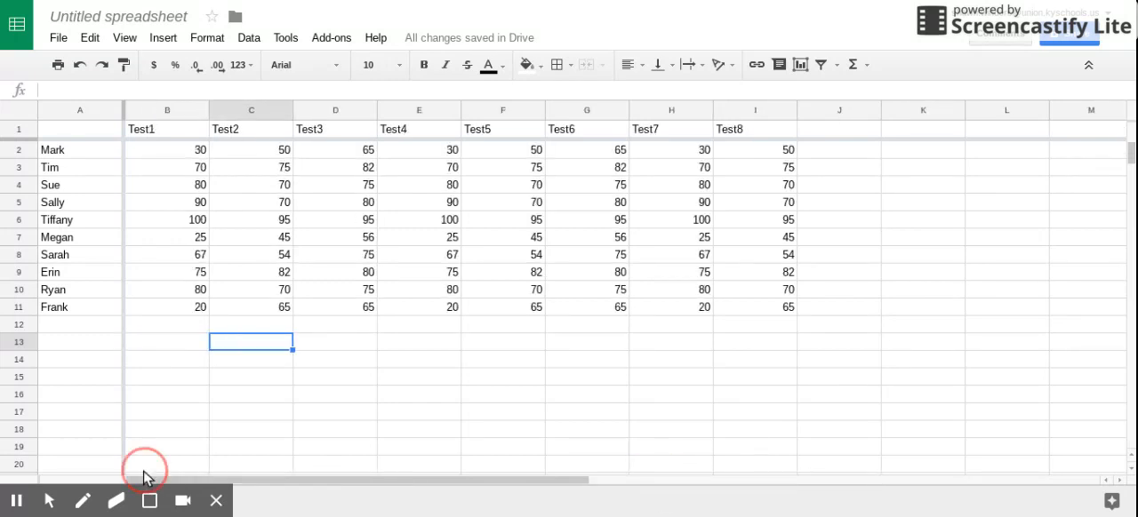
left_click(552, 392)
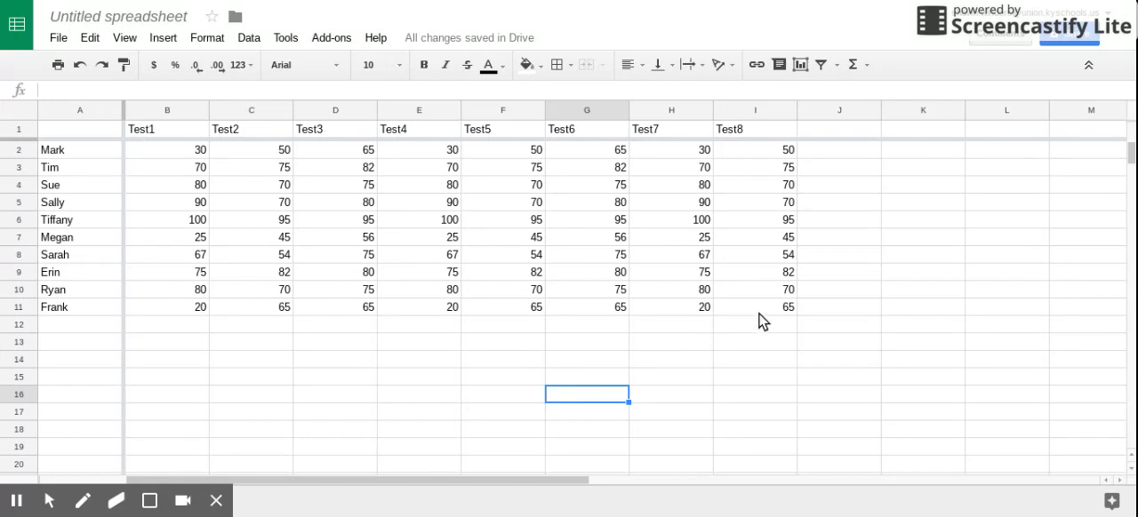
Create a conditional format rule for the scores in B2:I11 with the condition Text is exactly 100.
left_click_drag(752, 311, 205, 152)
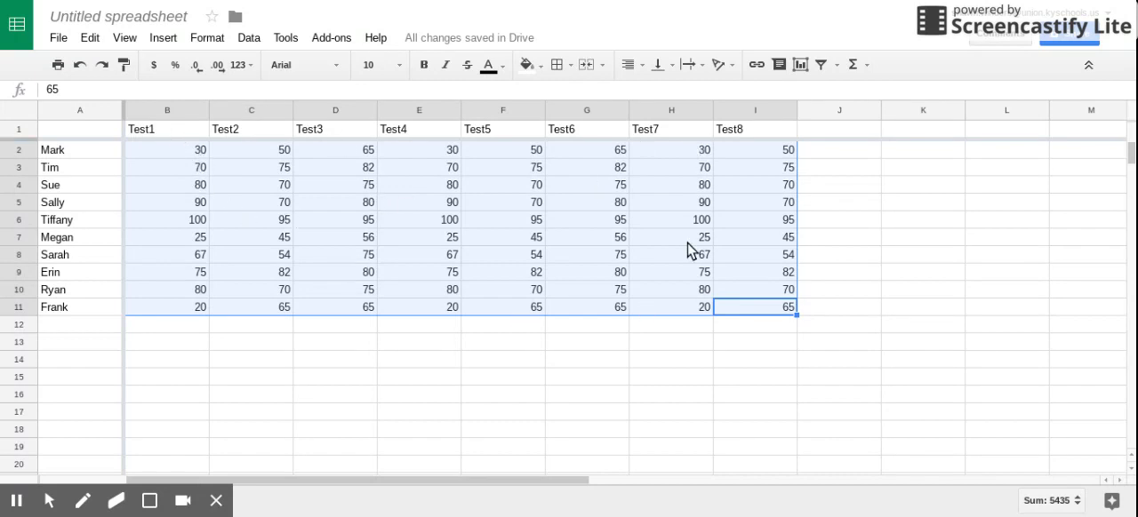
left_click(207, 41)
left_click(236, 350)
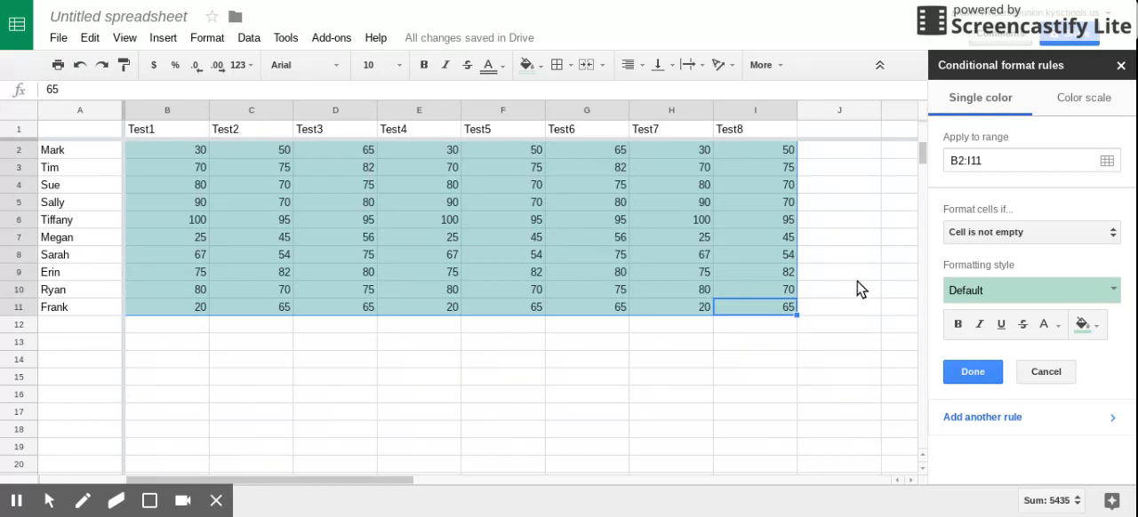
left_click(1079, 233)
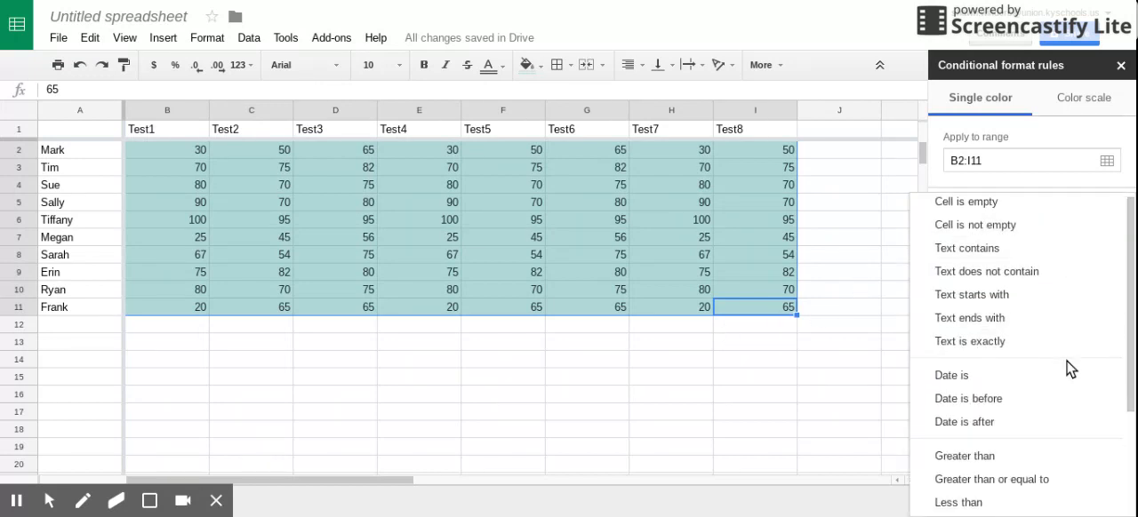
scroll(1061, 370, "down", 4)
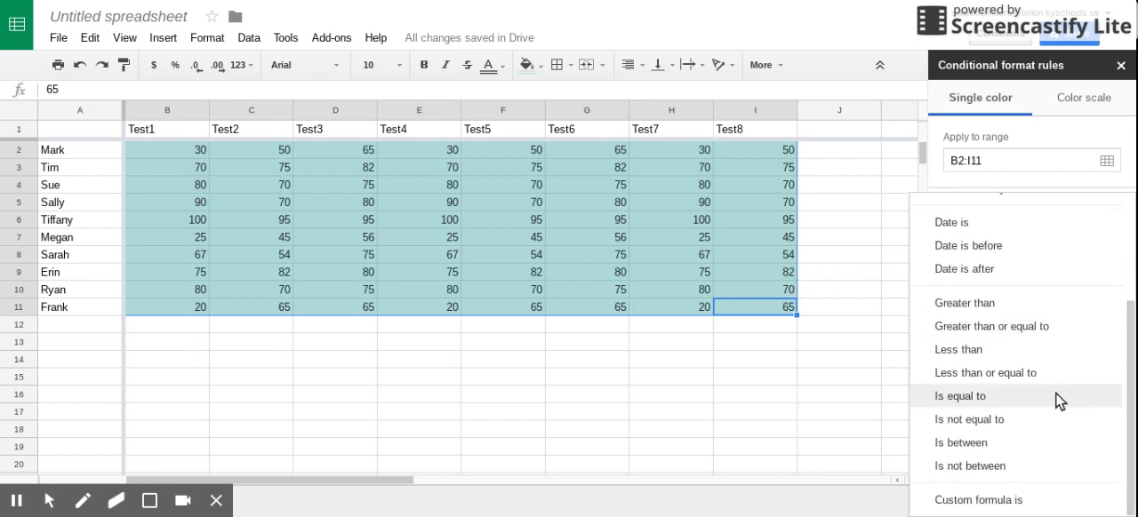
scroll(1055, 394, "up", 2)
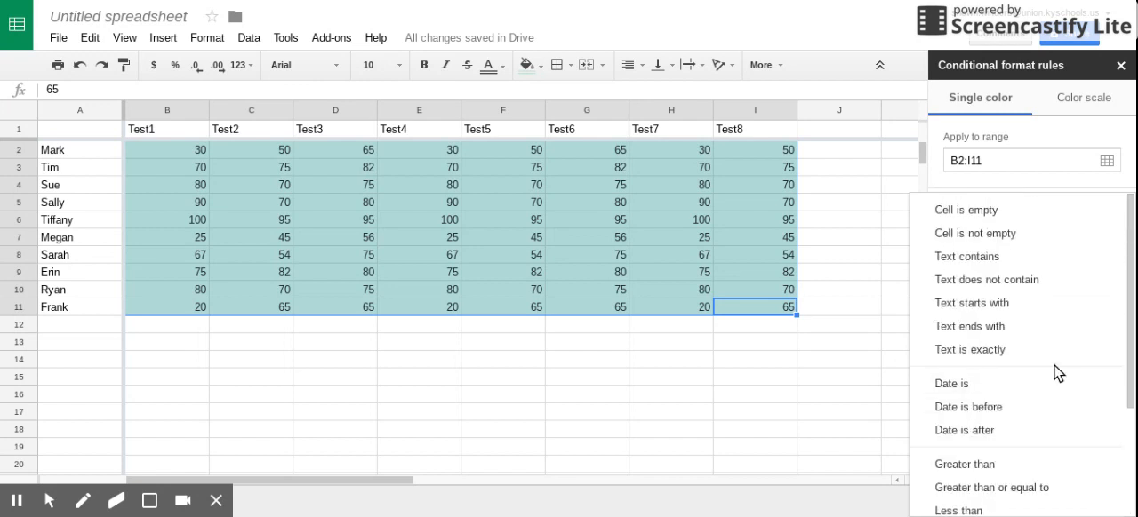
left_click(1005, 350)
left_click(992, 258)
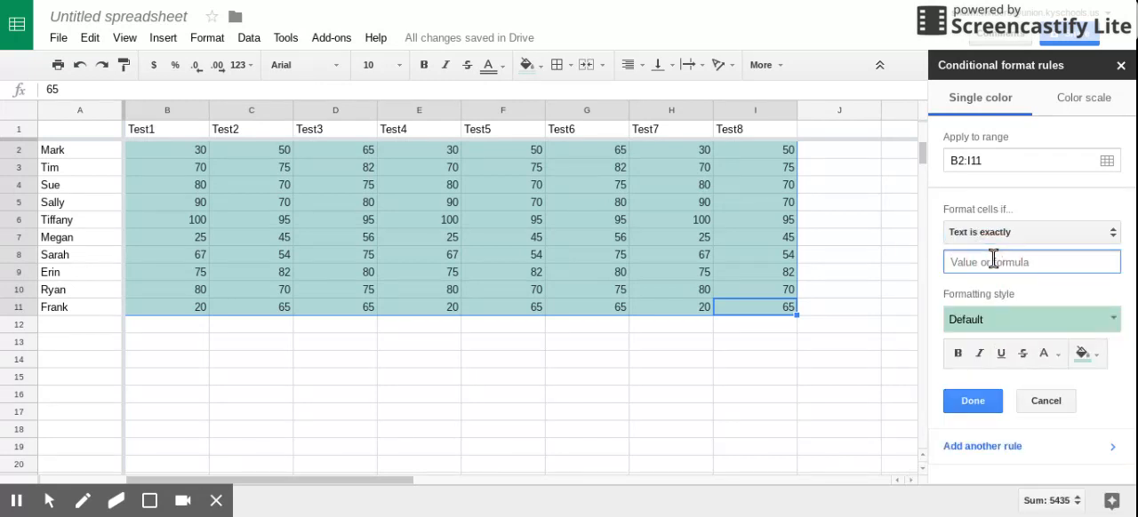
type("100")
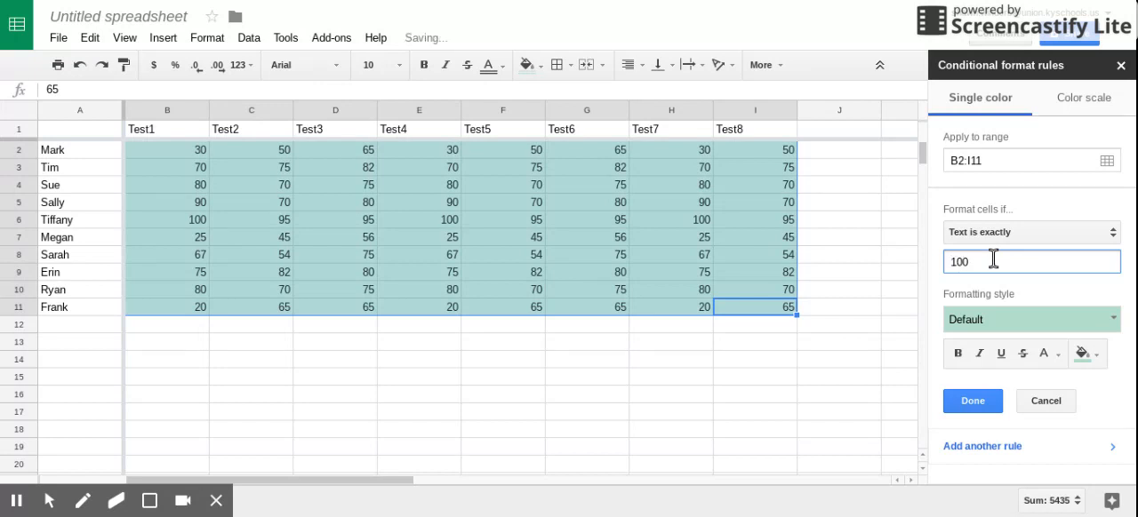
Give the rule for scores of 100 a golden yellow fill and save it.
left_click(1093, 354)
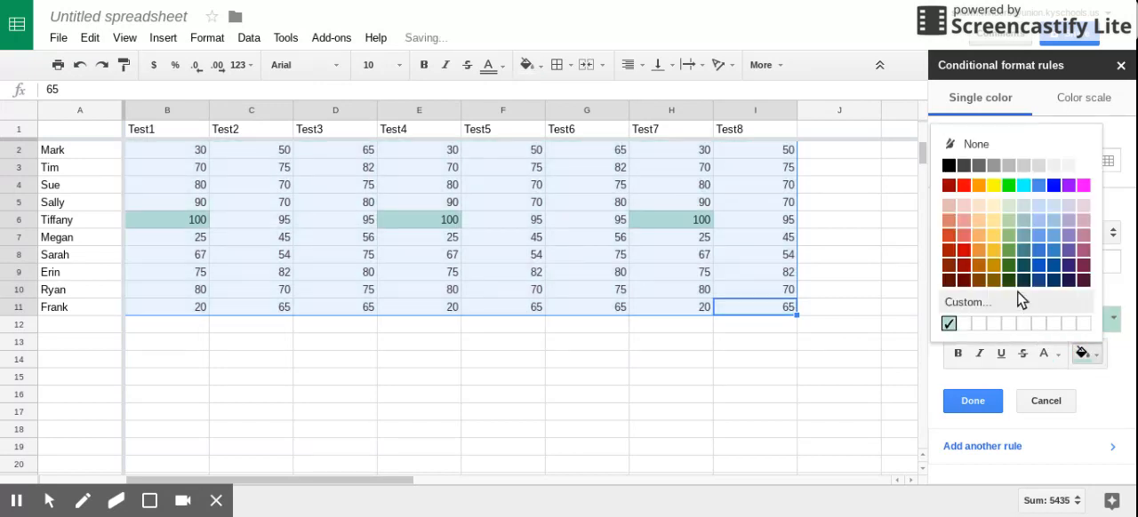
left_click(981, 250)
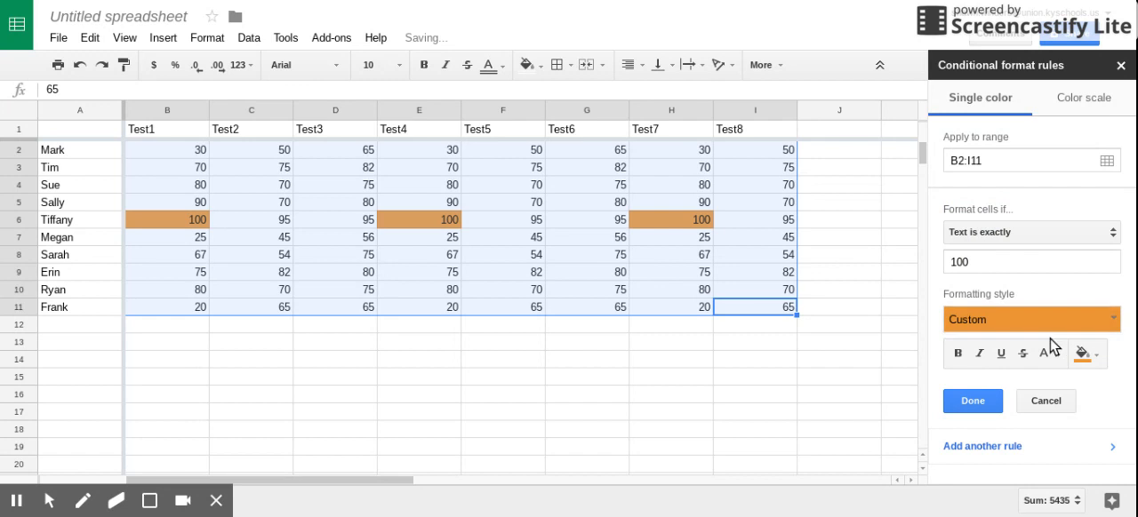
left_click(1098, 353)
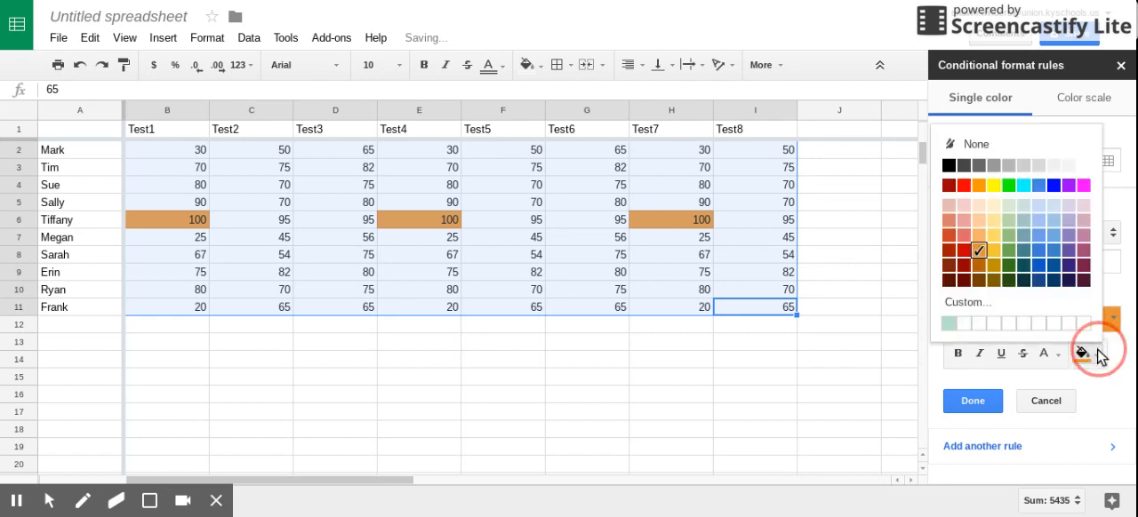
left_click(994, 251)
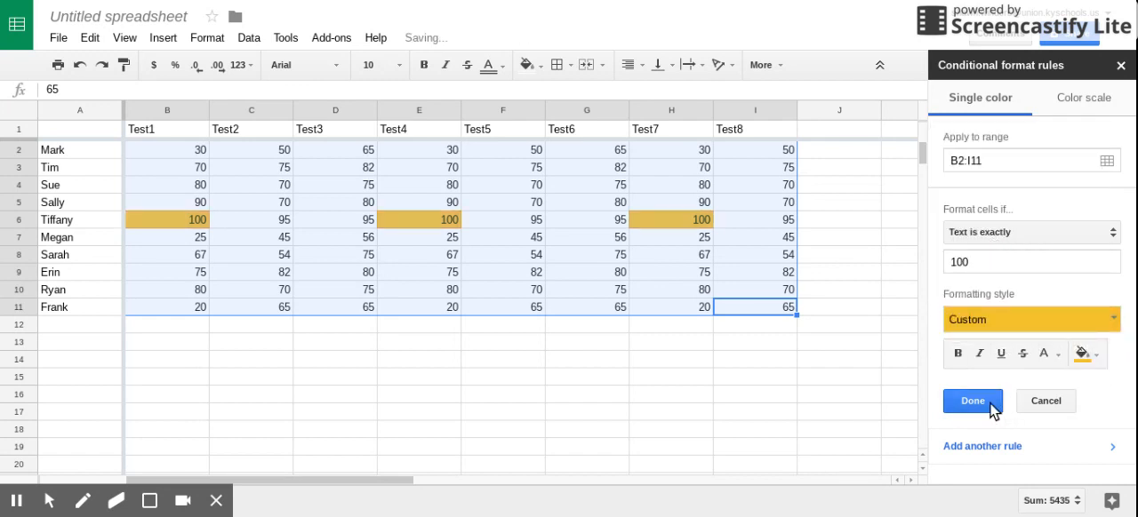
left_click(994, 407)
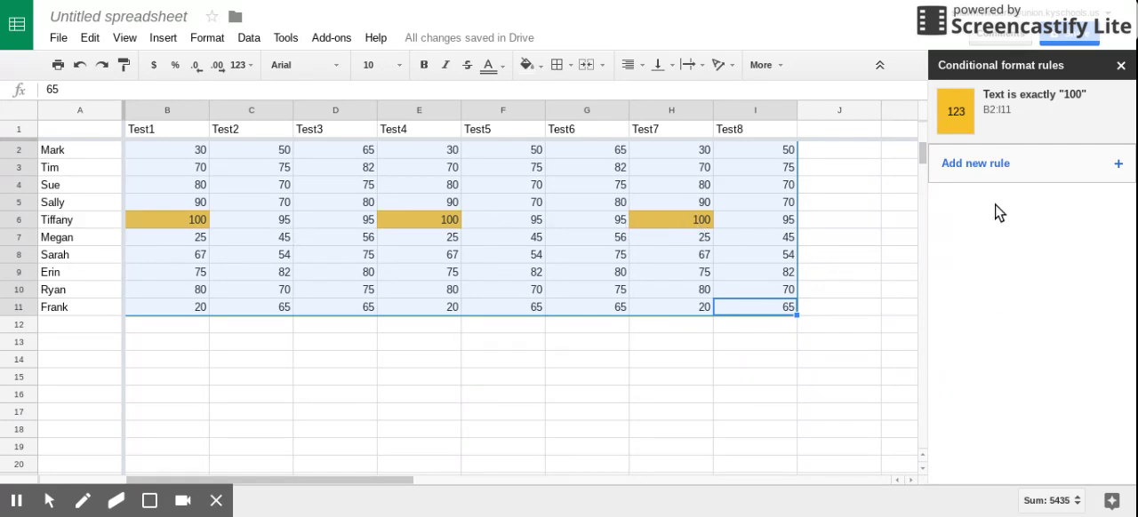
Add a second conditional format rule for B2:I11 with the condition Is between 90 and 99.9.
left_click(983, 167)
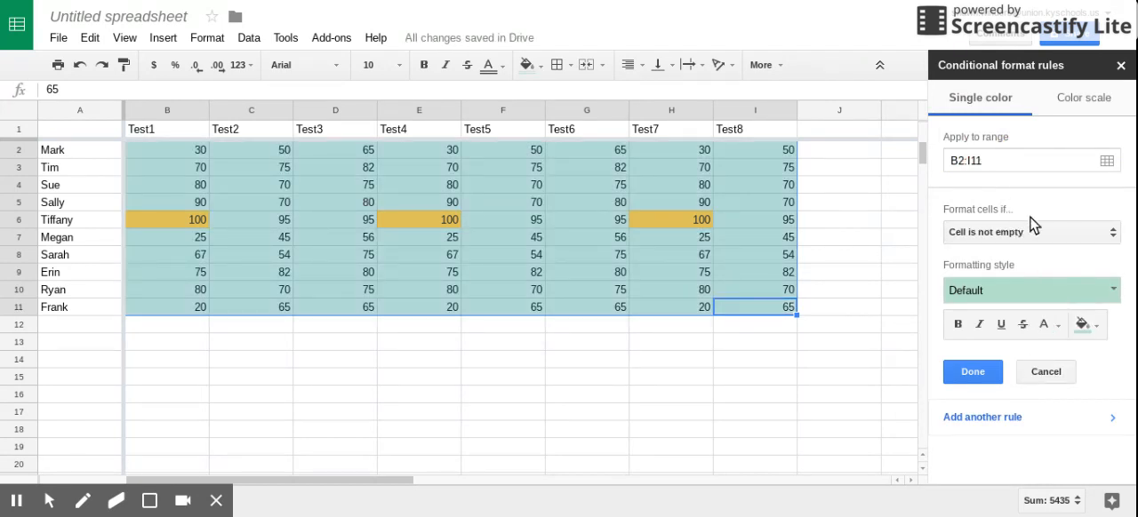
left_click(1105, 237)
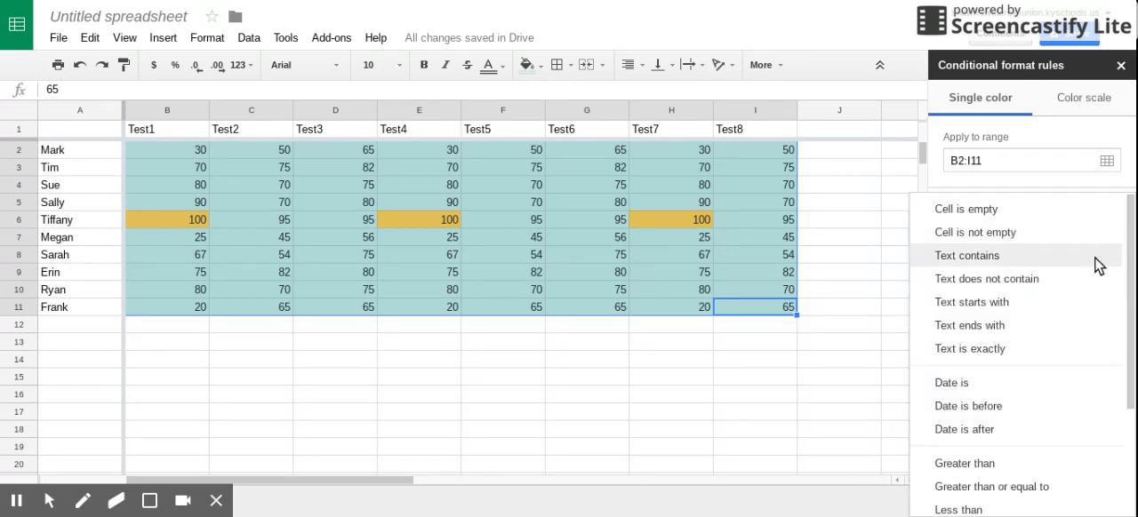
scroll(1044, 396, "down", 3)
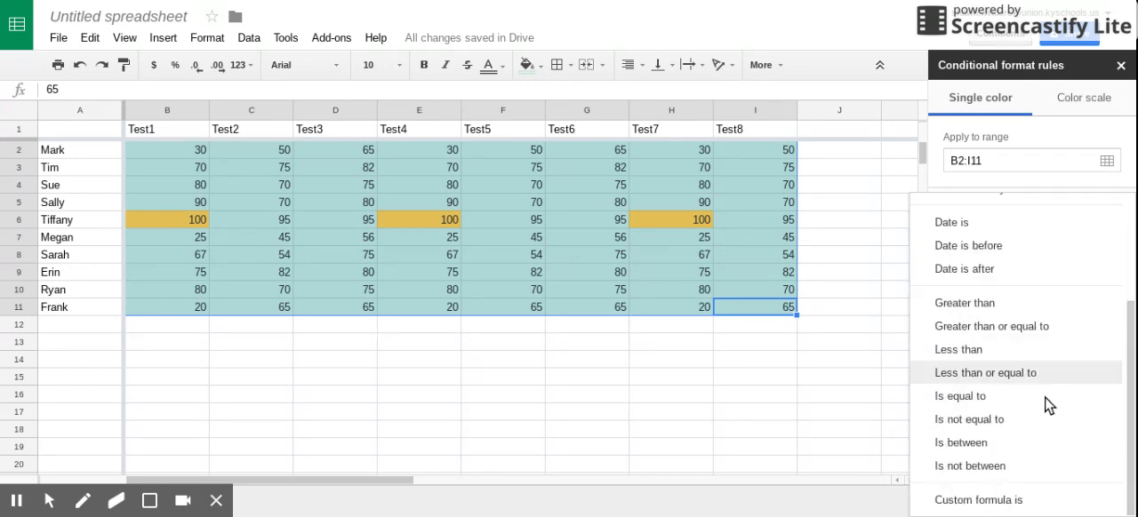
left_click(1009, 441)
left_click(984, 260)
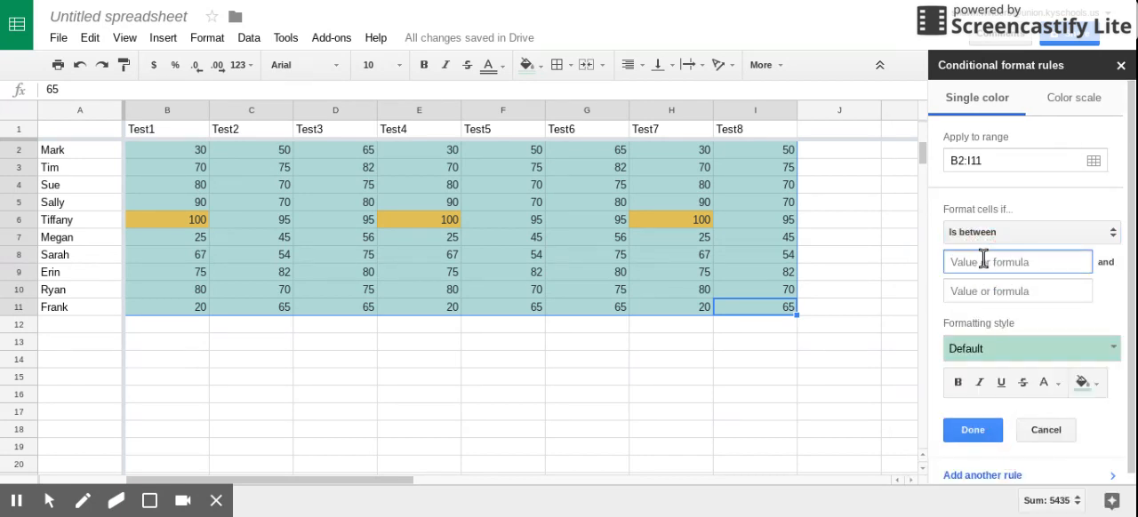
type("90")
left_click(979, 289)
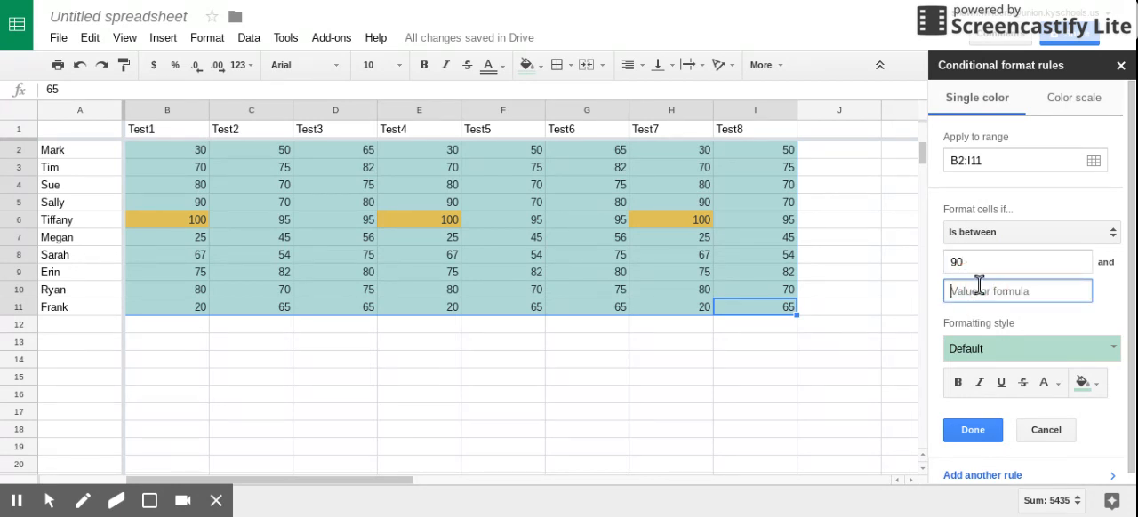
type("99")
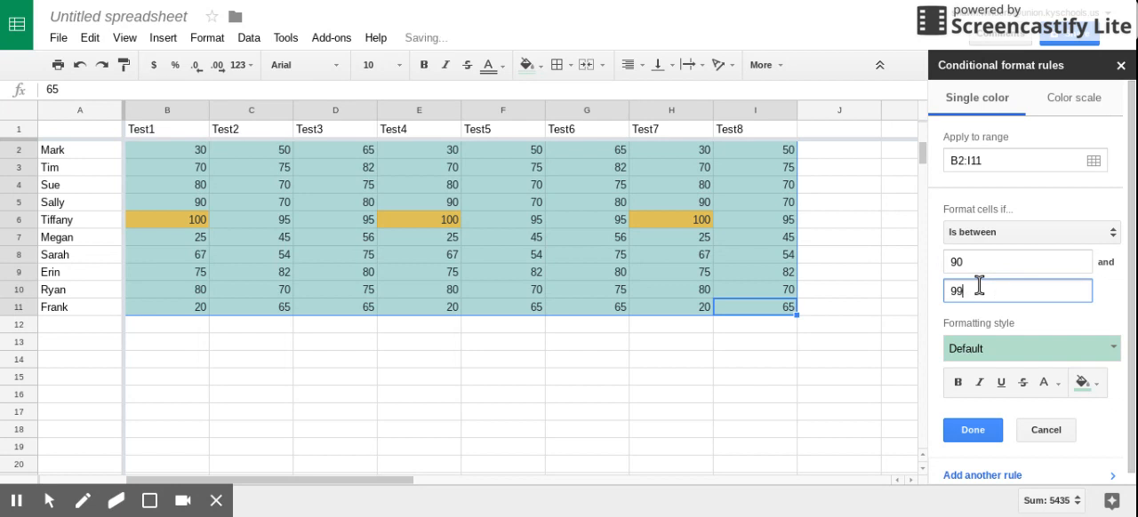
type(".9")
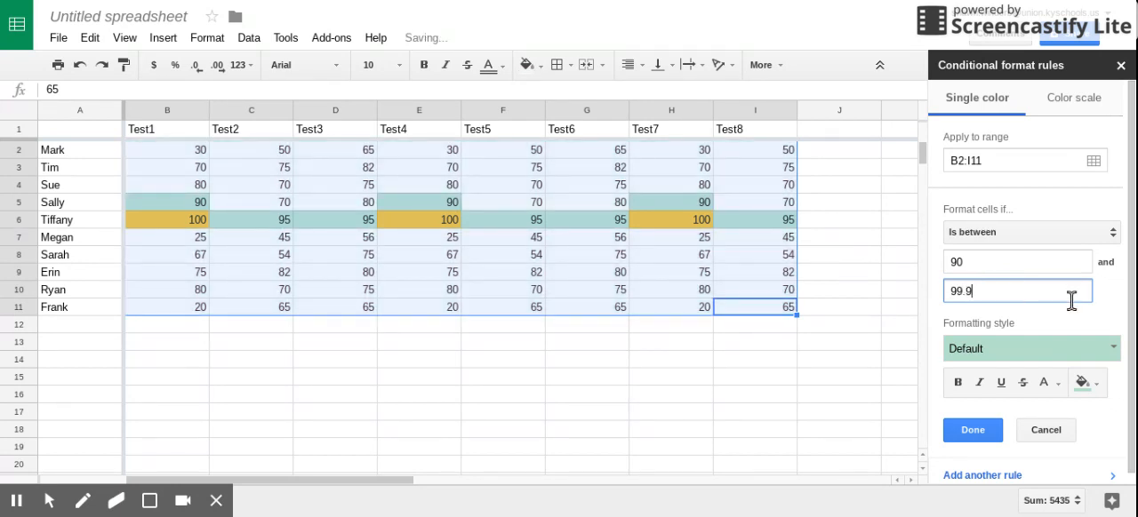
Set the fill of the 90 to 99.9 rule to orange and save the rule.
left_click(1096, 391)
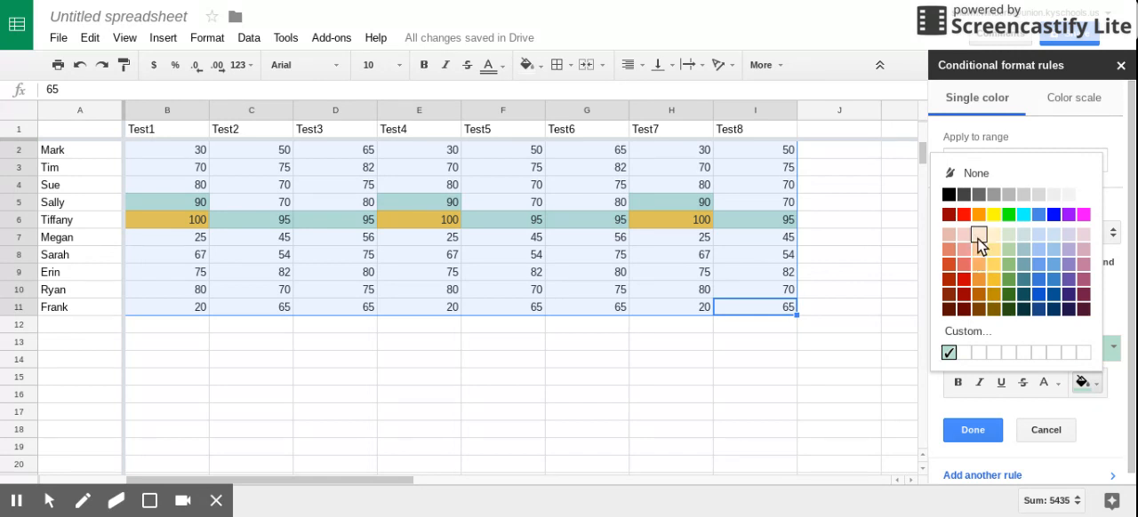
left_click(977, 214)
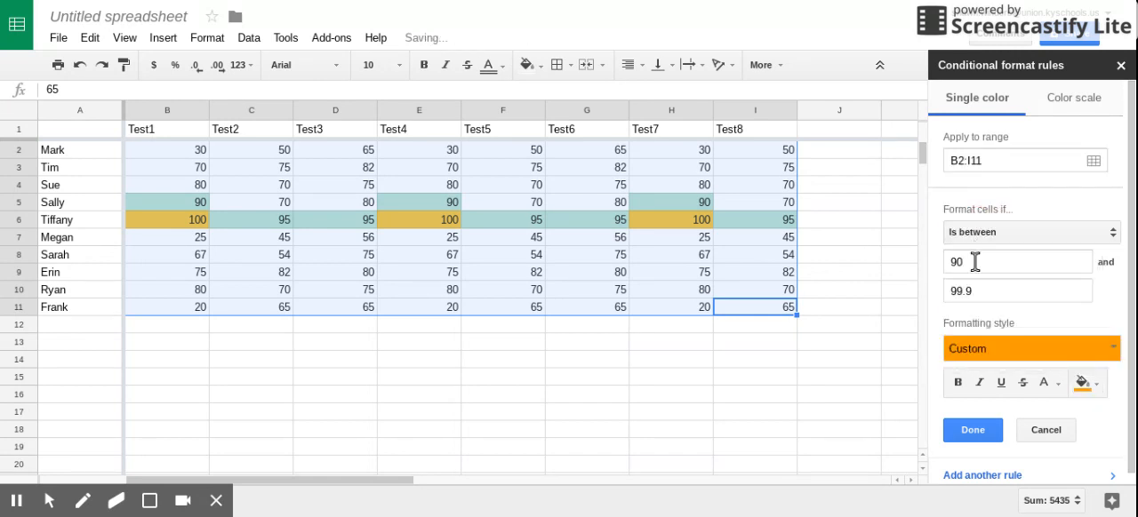
left_click(972, 434)
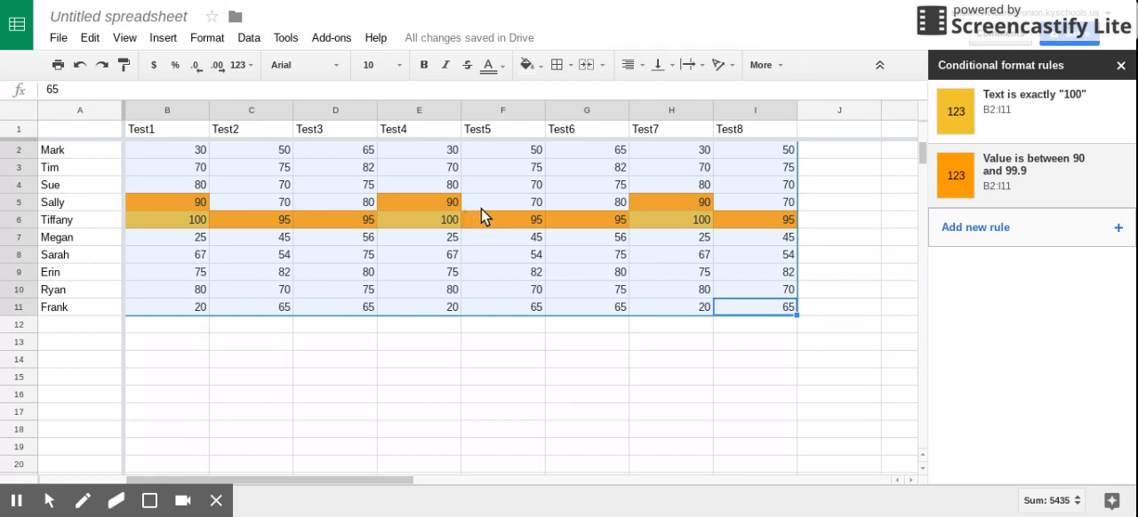
Add a third conditional format rule for B2:I11 with the condition Is between 75 and 89.9.
left_click(984, 228)
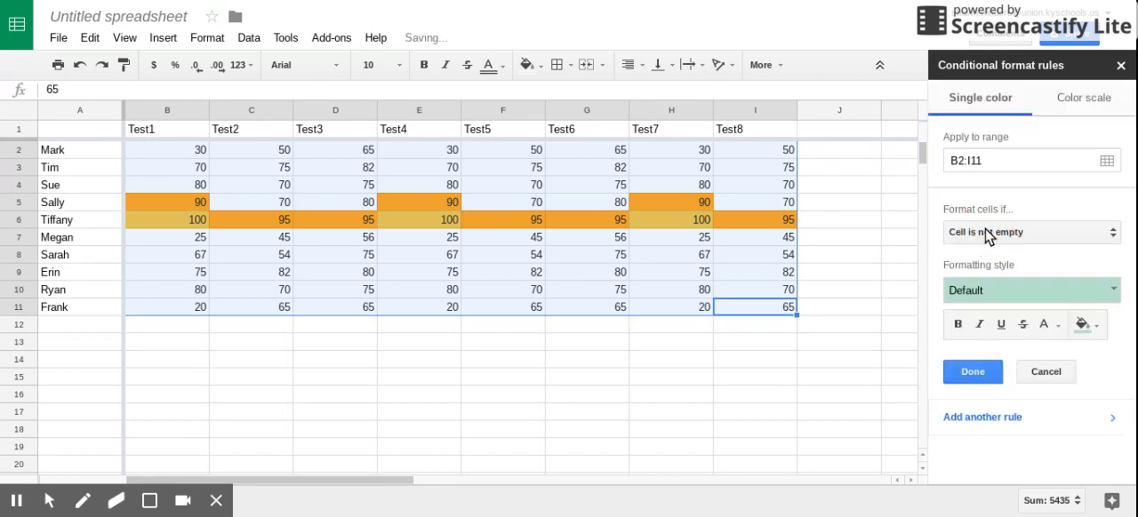
left_click(1049, 231)
scroll(1031, 383, "down", 2)
scroll(1011, 470, "down", 2)
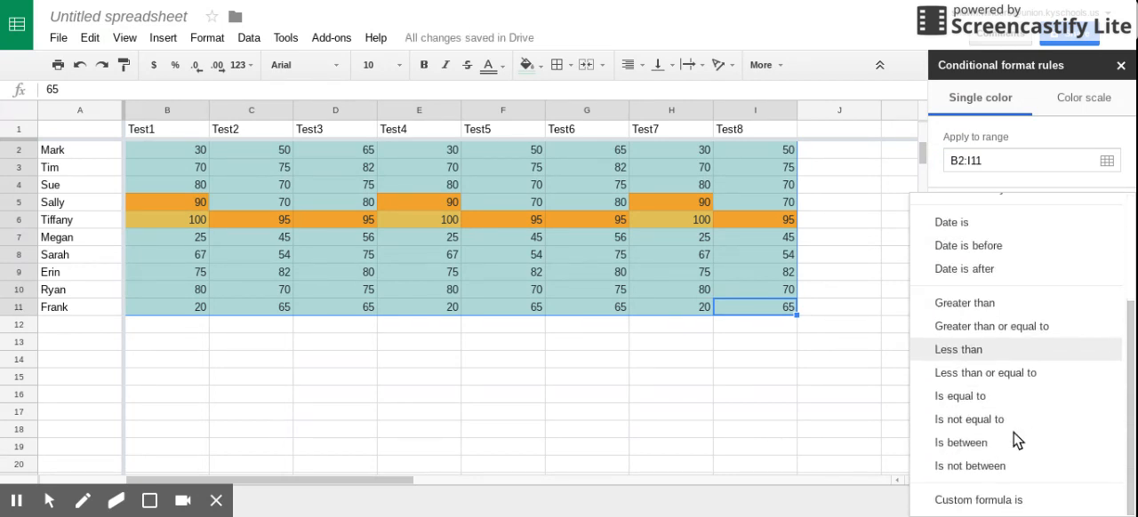
left_click(1009, 453)
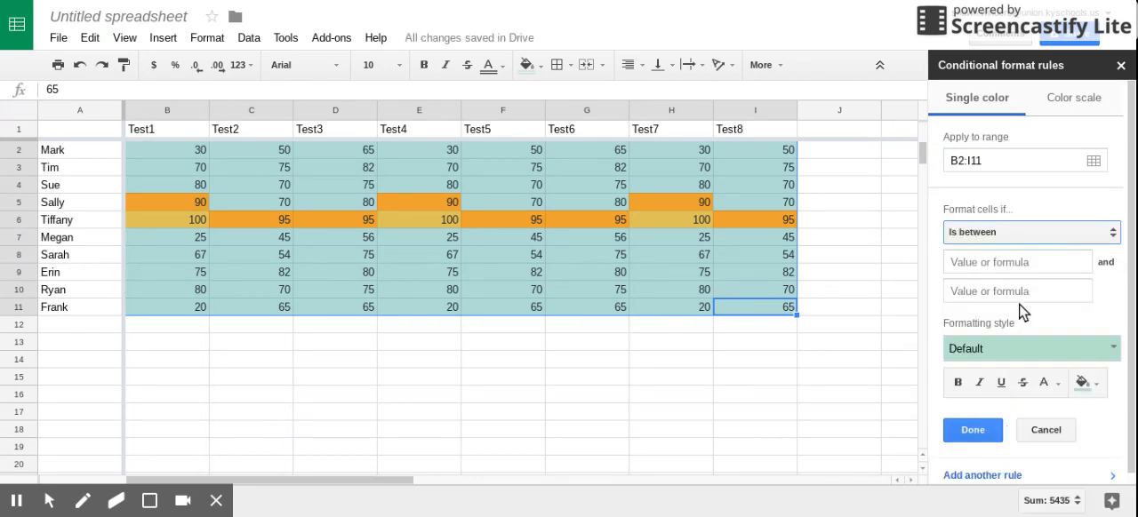
left_click(978, 261)
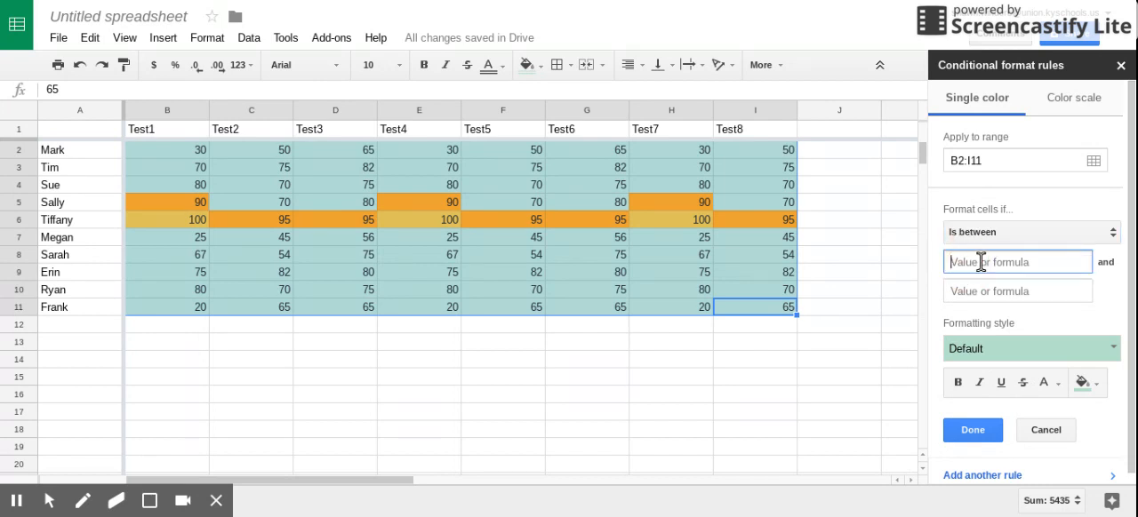
left_click(1014, 291)
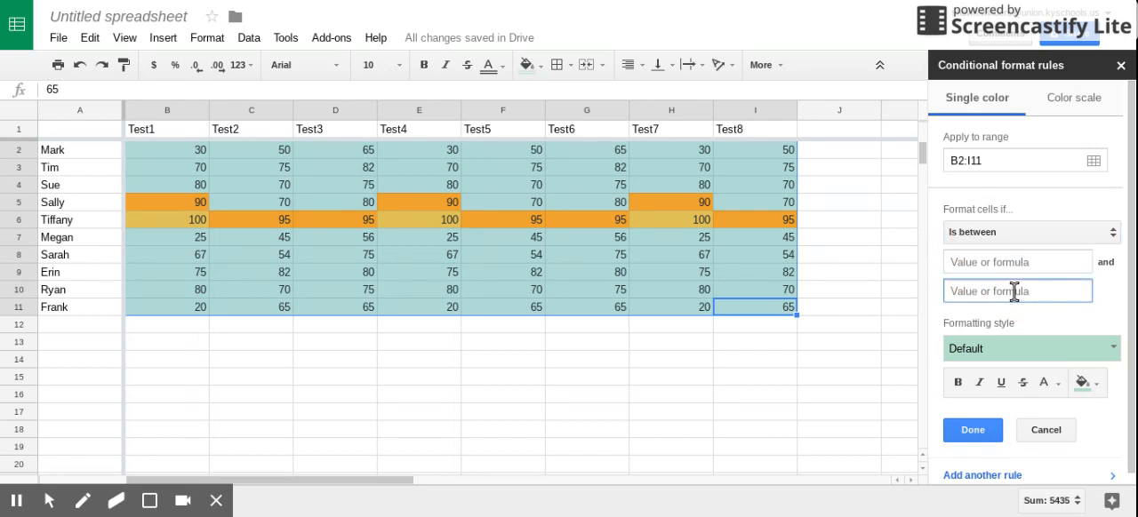
type("89.9")
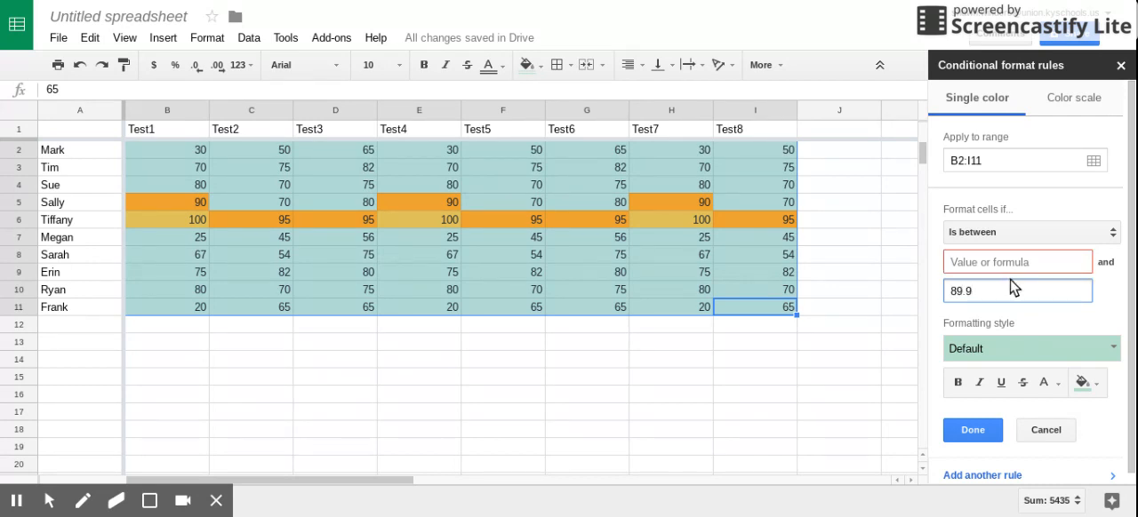
left_click(1006, 266)
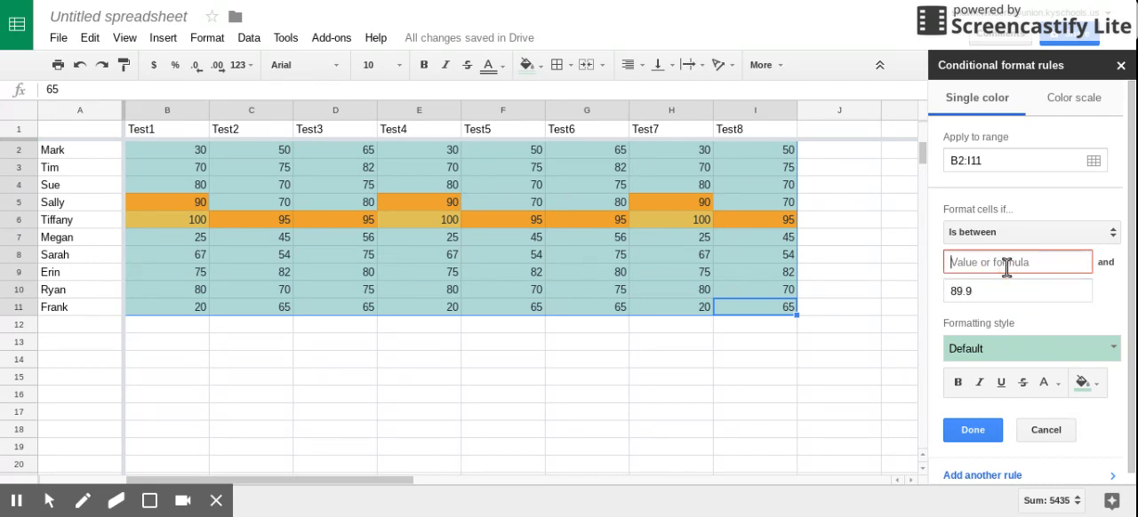
type("75")
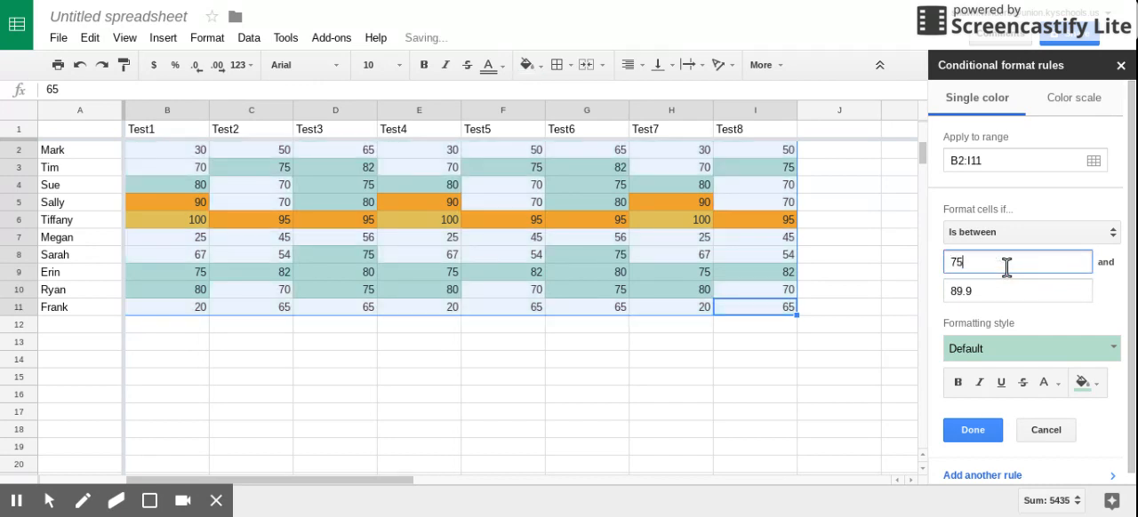
Set the fill of the 75 to 89.9 rule to bright yellow.
left_click(1066, 342)
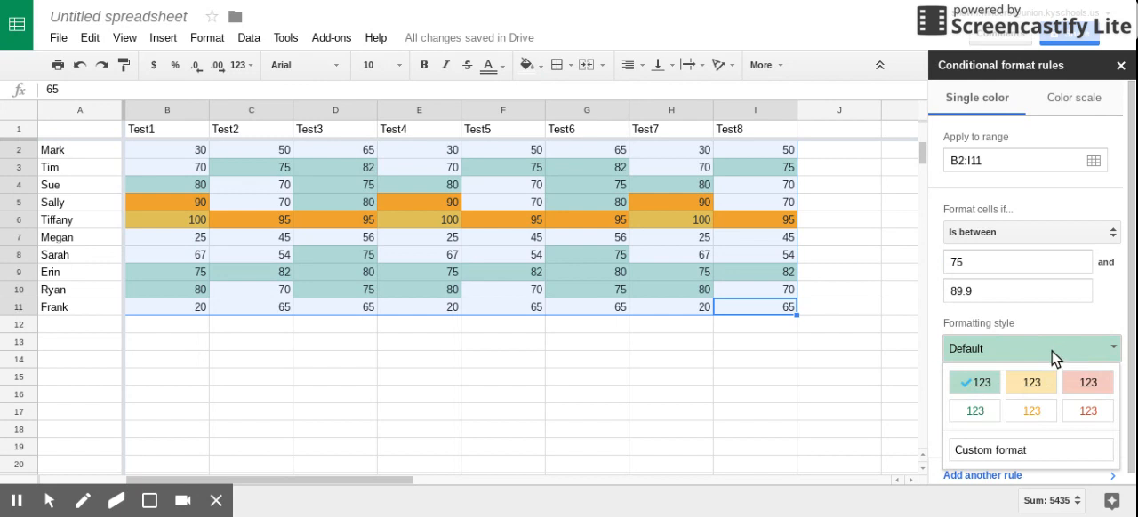
left_click(1056, 356)
left_click(1091, 384)
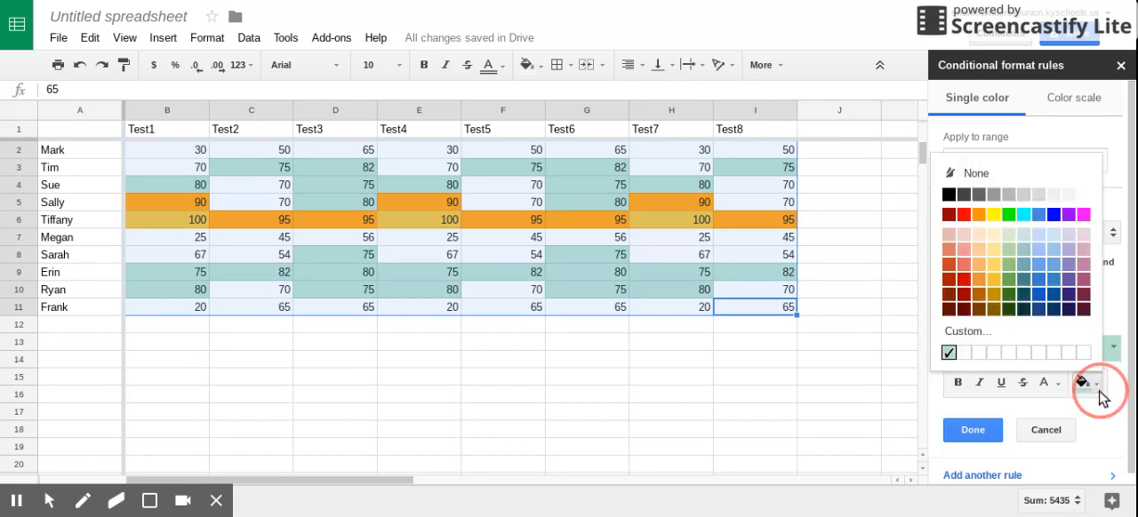
left_click(993, 215)
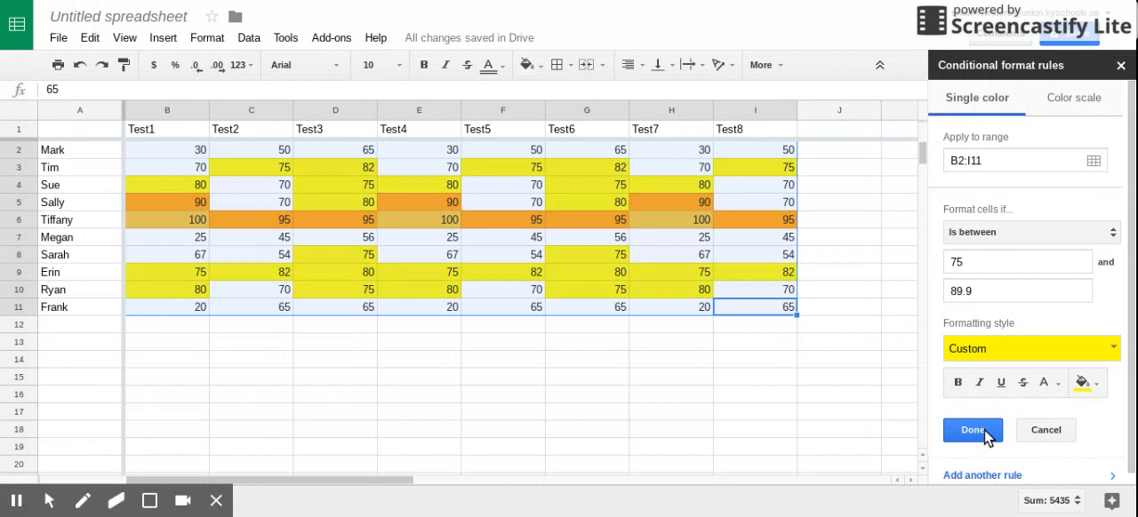
Add another rule for B2:I11 with the condition Is between 60 and 74.9 and a dark yellow-brown fill.
scroll(983, 471, "down", 1)
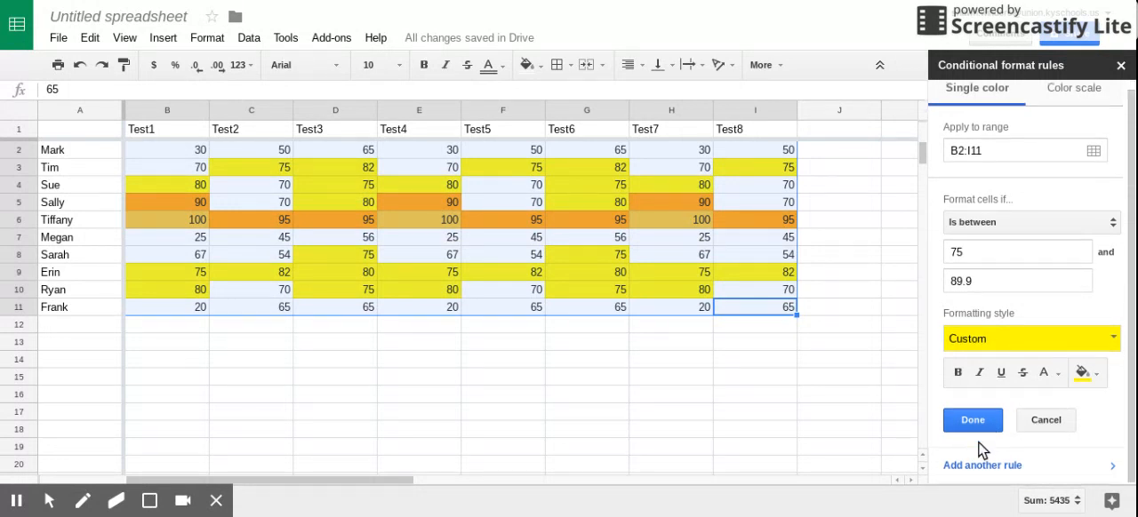
left_click(979, 455)
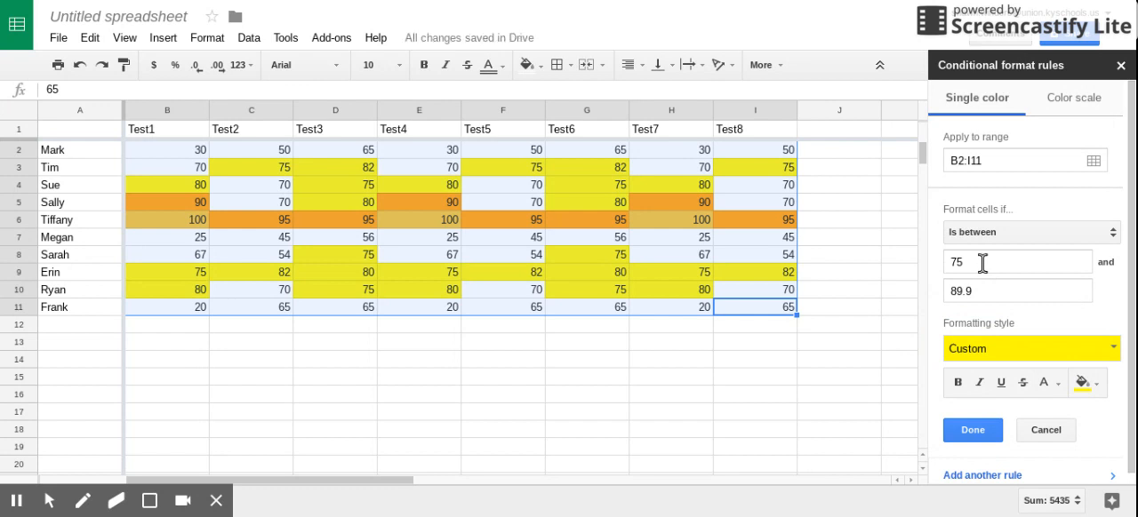
left_click(982, 290)
left_click_drag(951, 290, 991, 289)
type("74.")
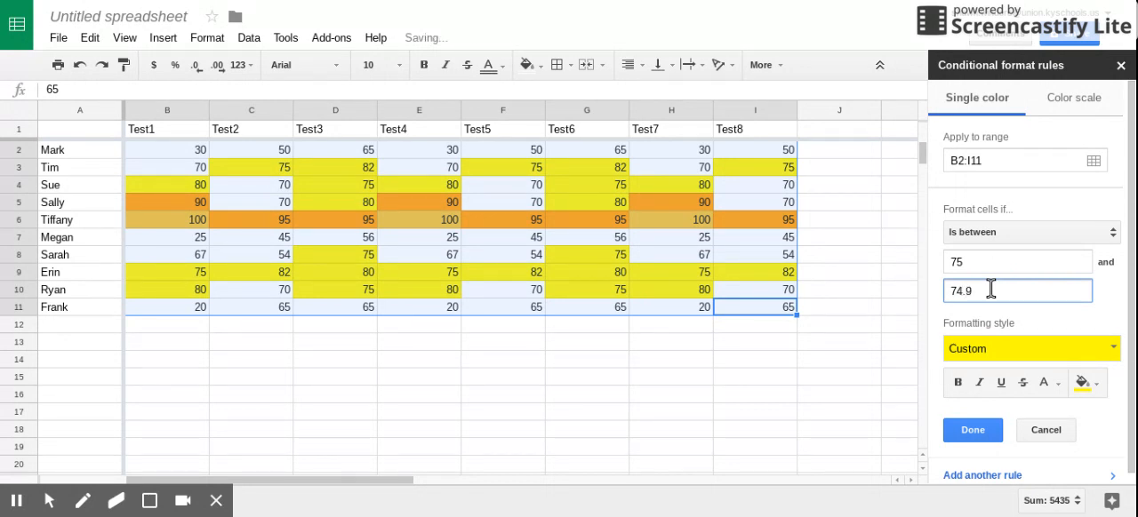
left_click_drag(949, 261, 1038, 256)
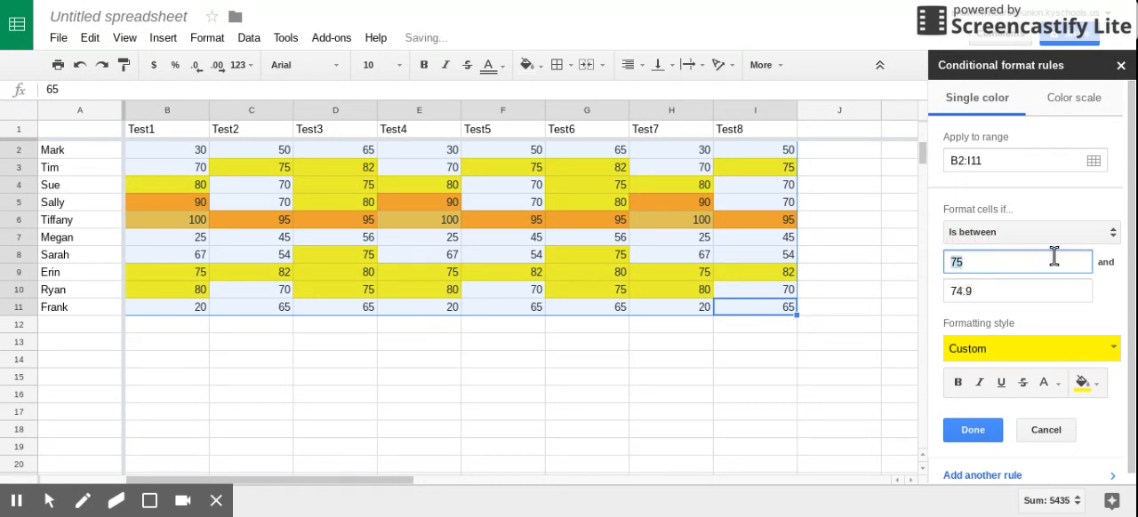
type("60")
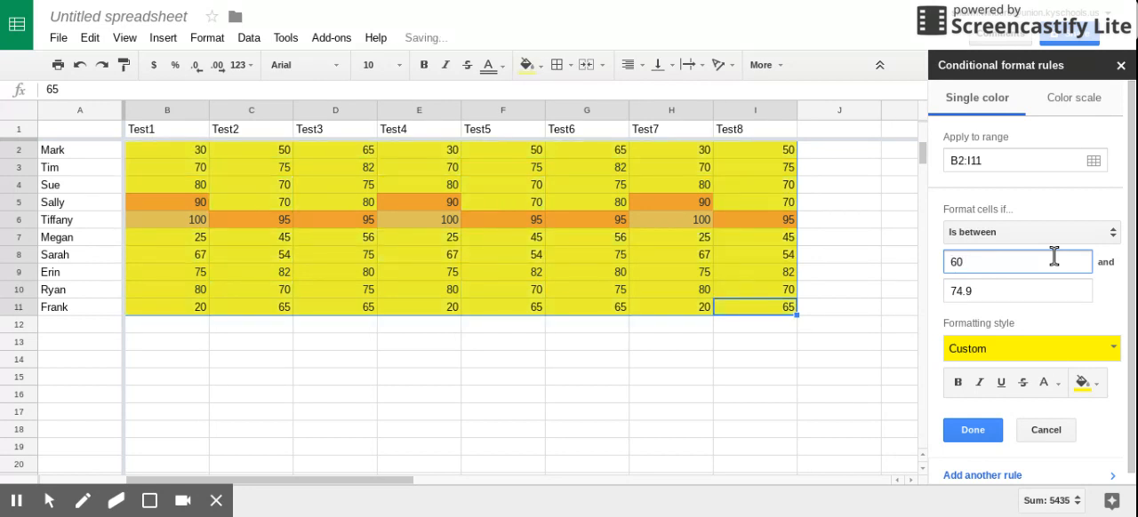
left_click(1086, 383)
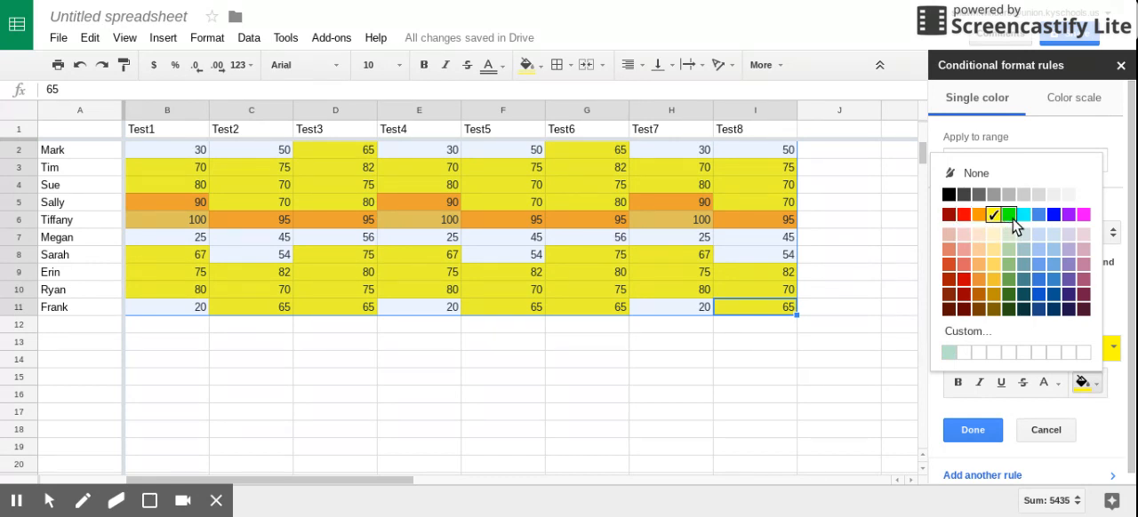
left_click(997, 298)
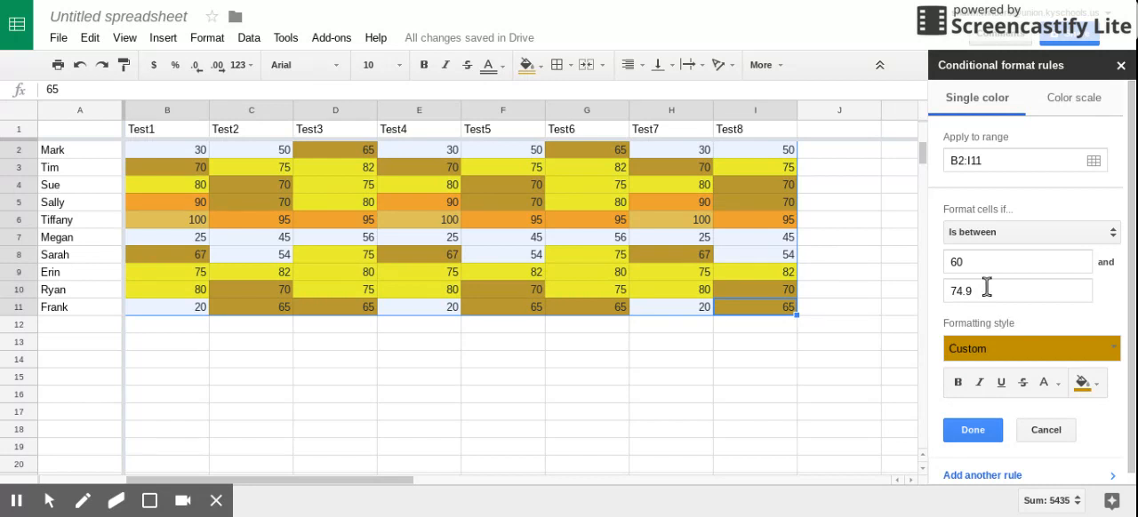
Add another rule for B2:I11 with the condition Is between 0 and 59.9 and a red fill.
left_click(981, 476)
left_click(969, 287)
type("59.9")
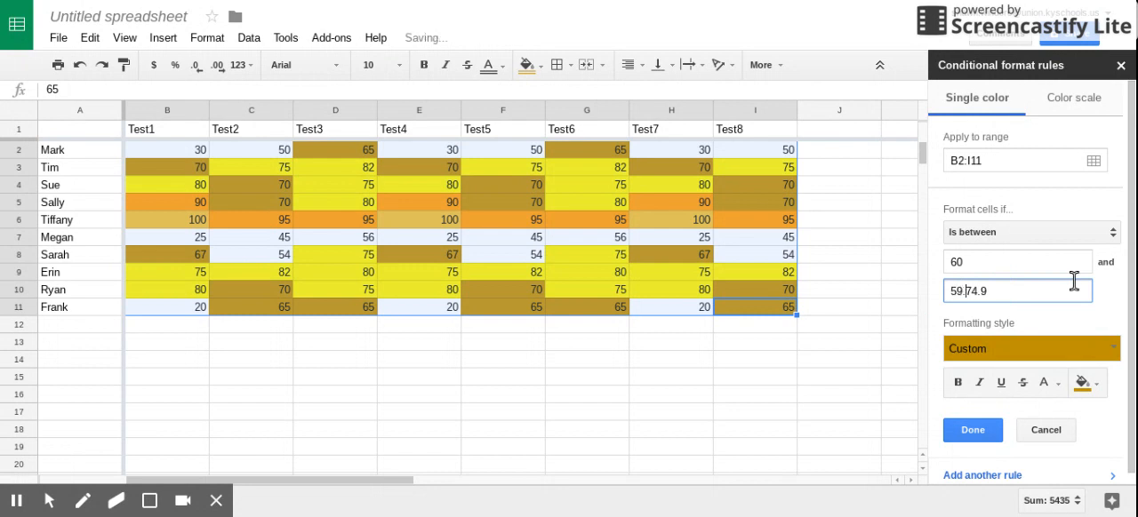
left_click(1022, 290)
key("BackSpace")
key("BackSpace")
key("BackSpace")
key("BackSpace")
left_click(946, 262)
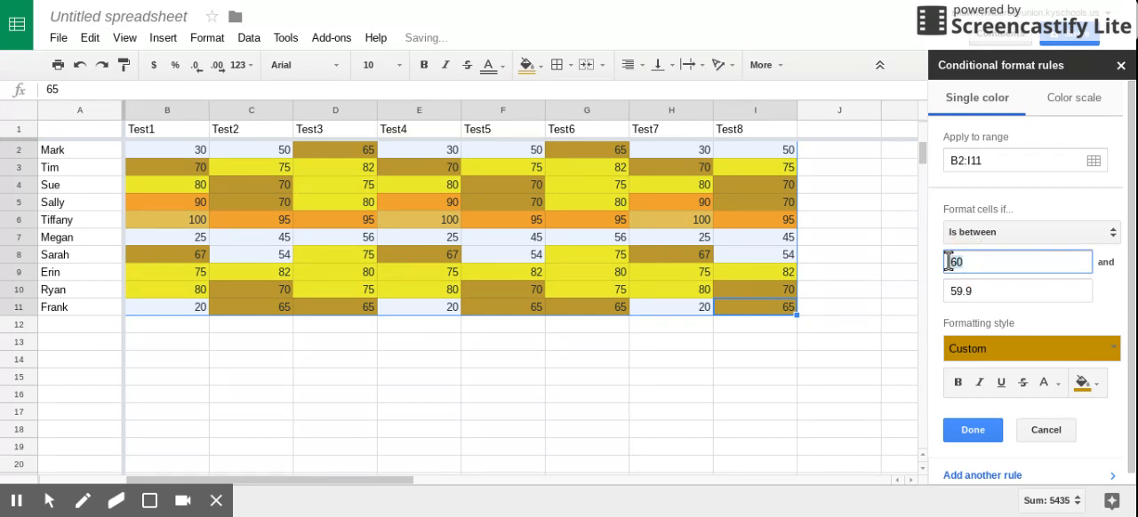
key("BackSpace")
type("0")
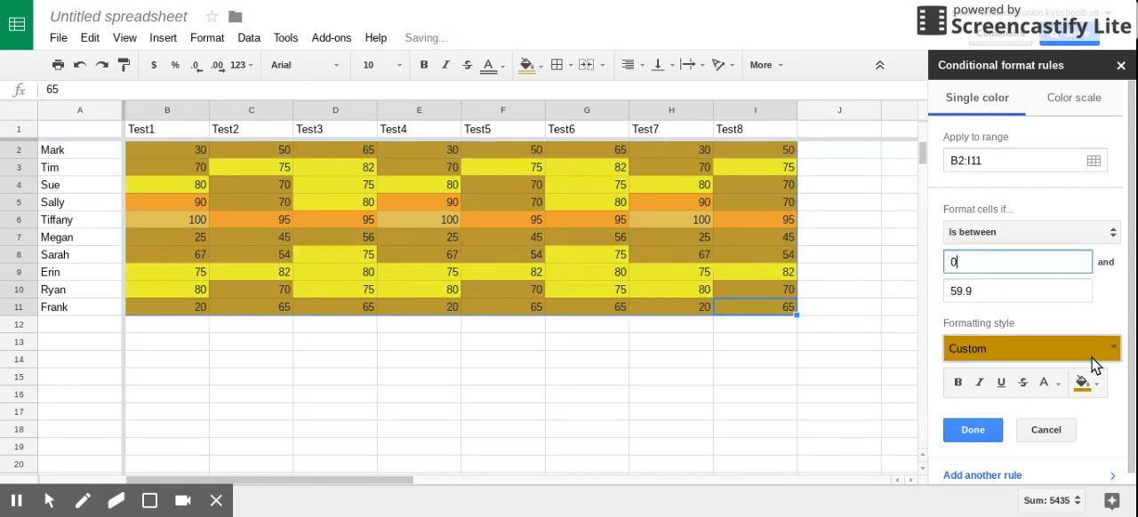
left_click(1091, 385)
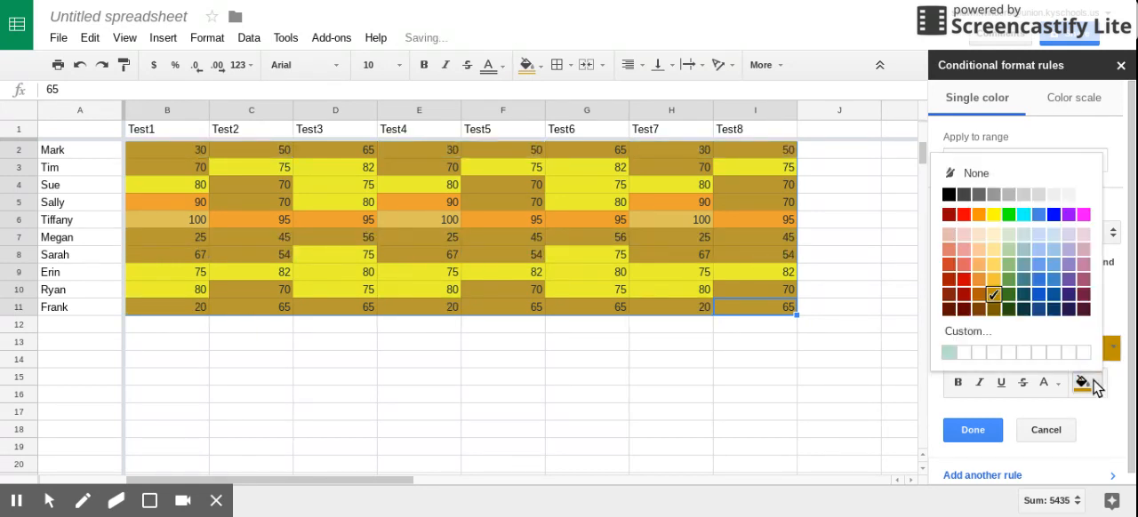
left_click(965, 218)
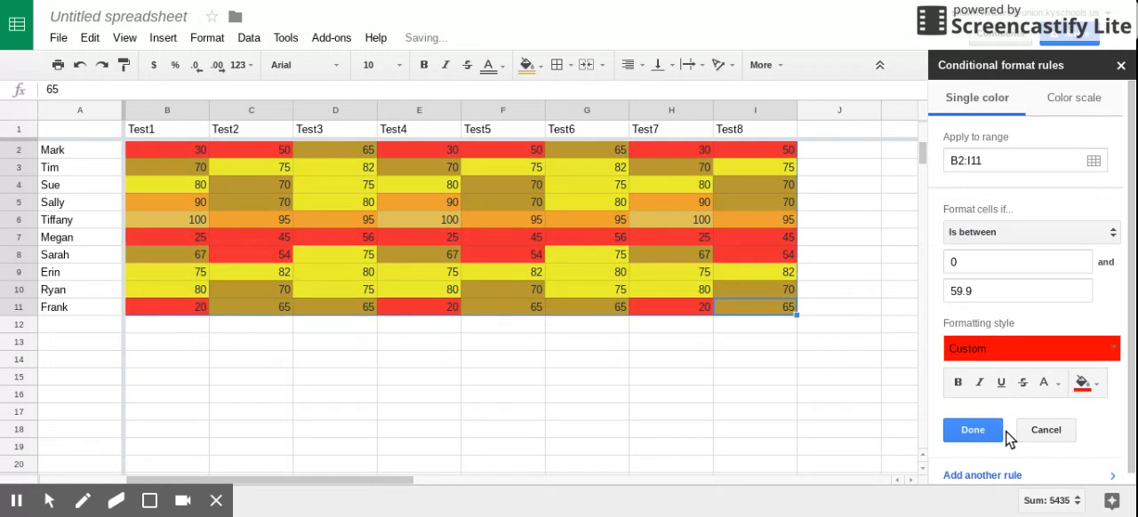
Change the condition of the red rule to Less than 60 and save it.
left_click(1112, 239)
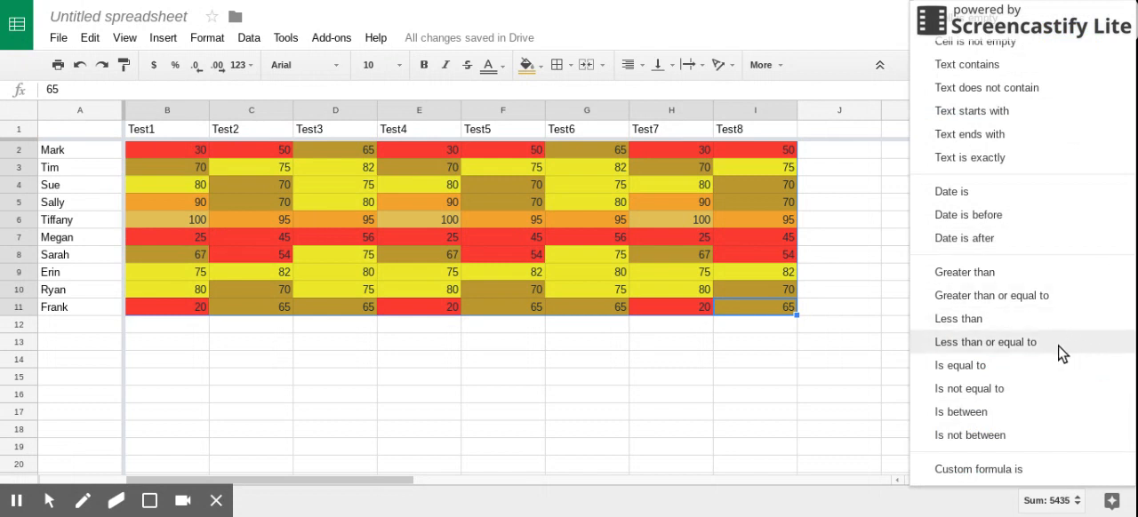
left_click(1020, 319)
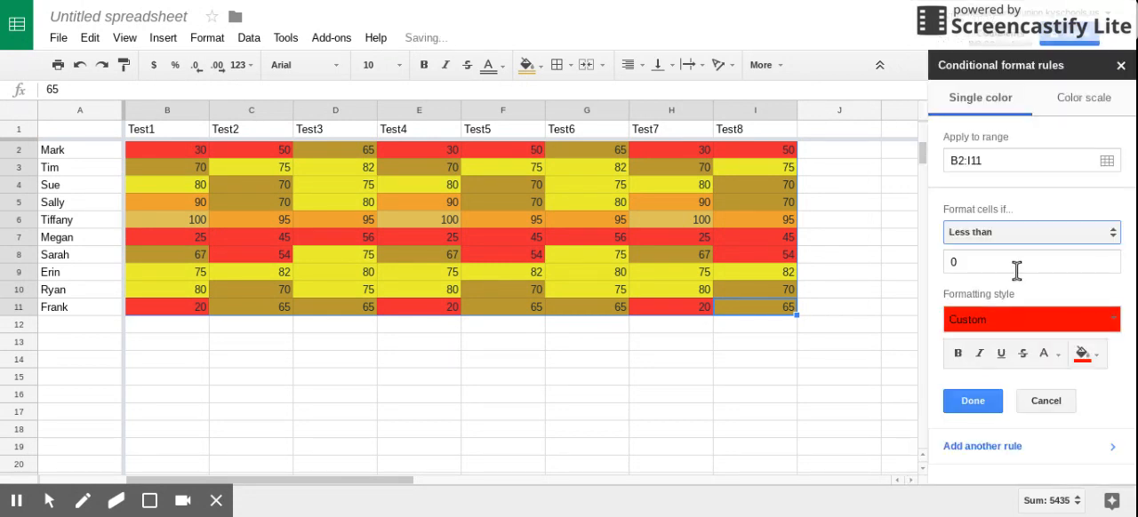
left_click(986, 258)
type("6")
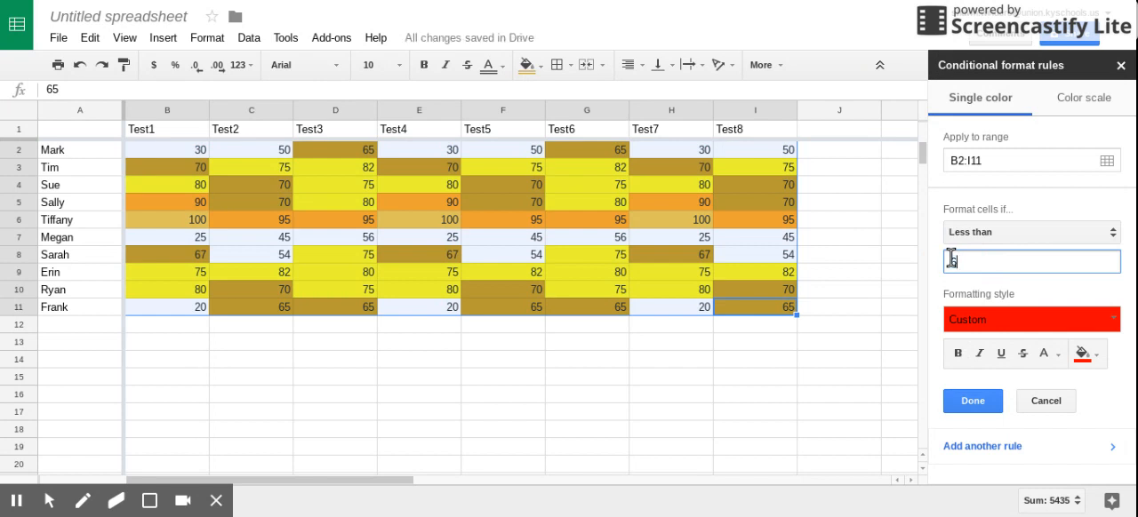
type("0")
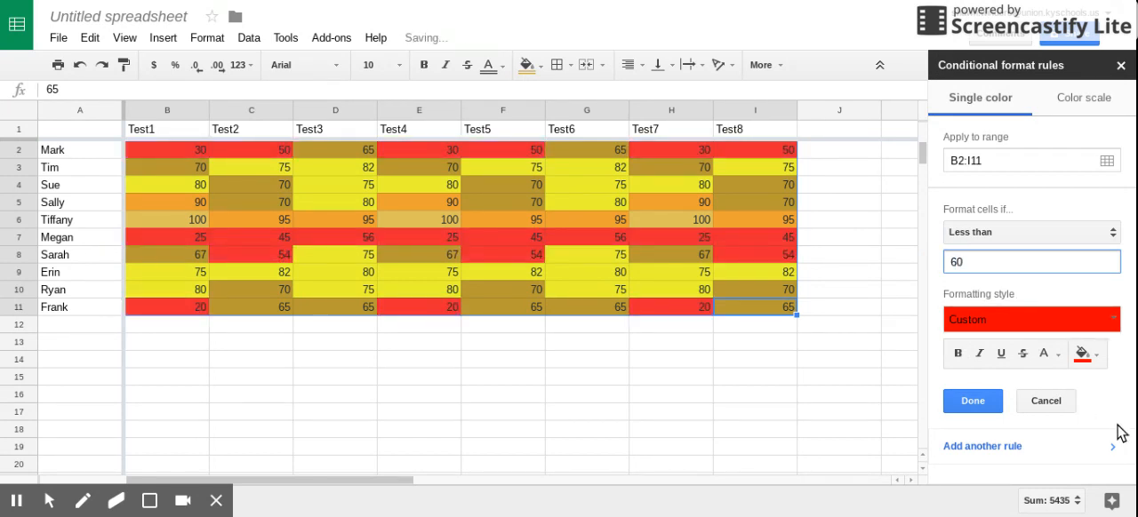
left_click(991, 400)
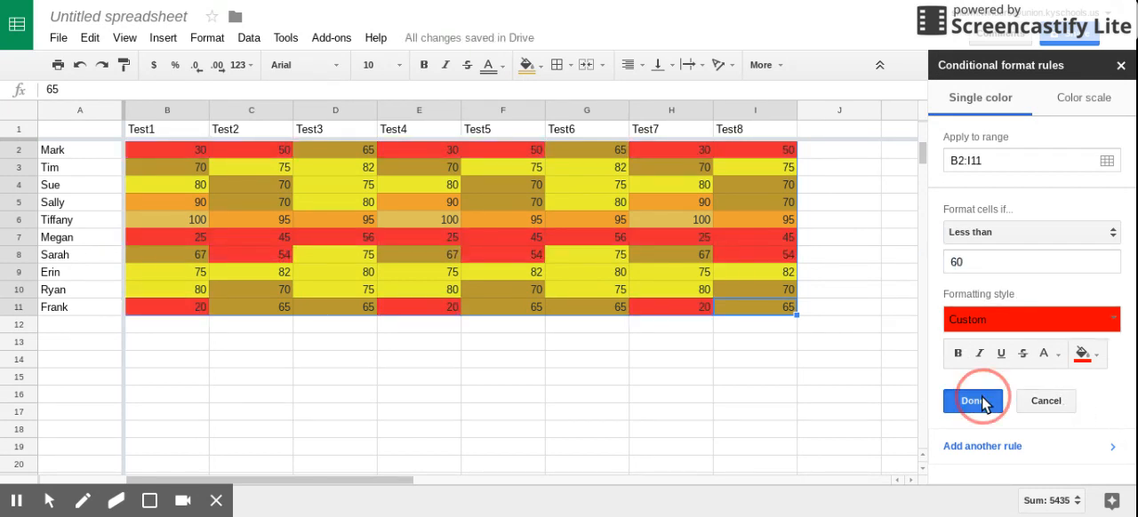
left_click(880, 402)
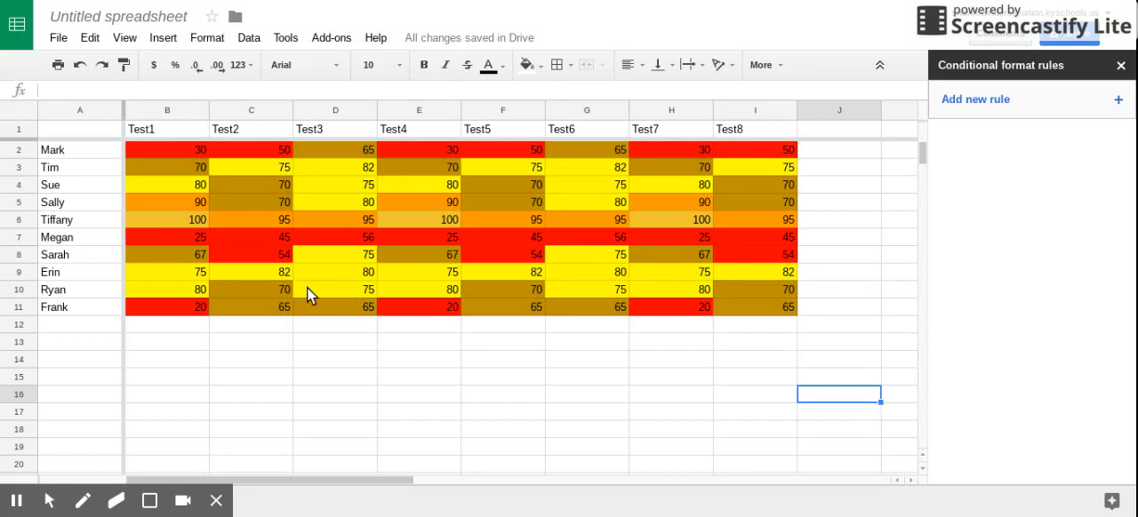
left_click_drag(168, 283, 157, 338)
left_click(77, 293)
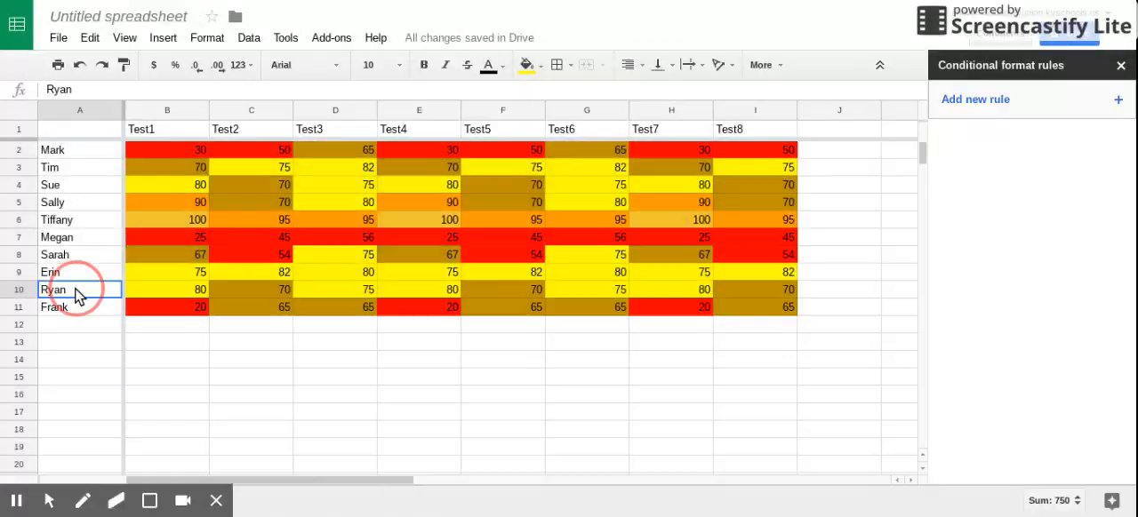
left_click(73, 207)
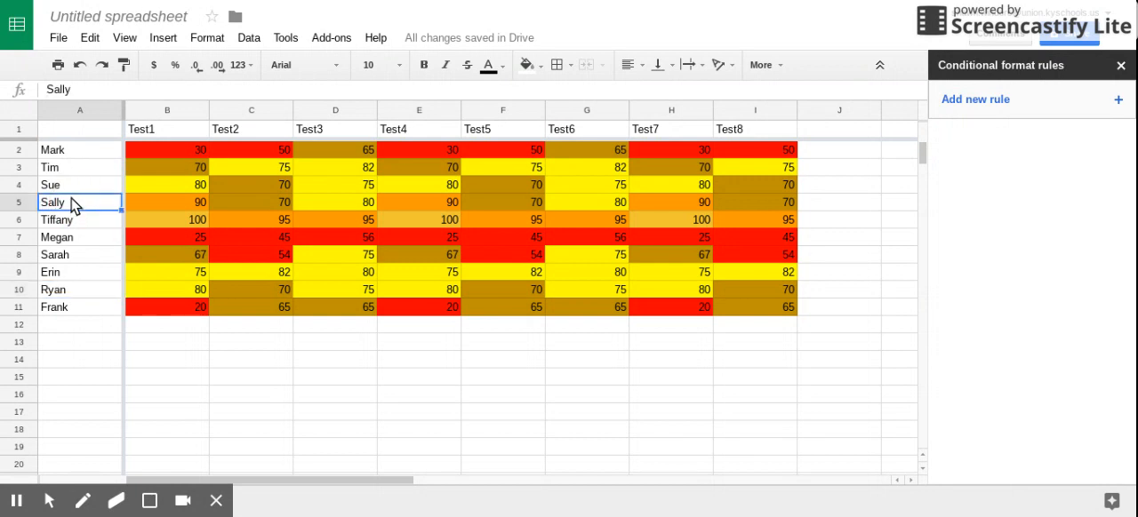
left_click(64, 168)
left_click(64, 186)
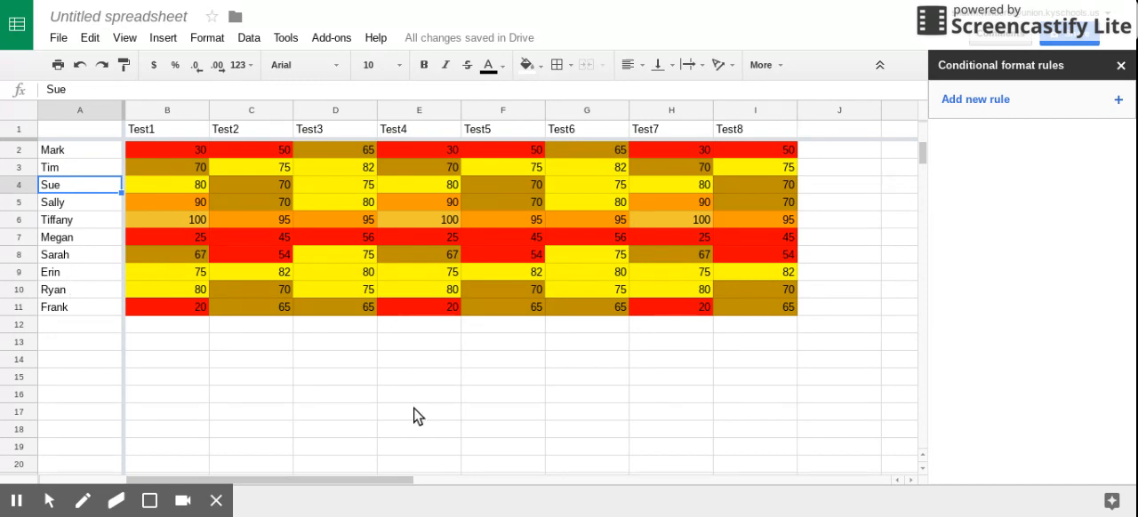
Sort the sheet by the Test1 scores in column B in ascending order (A → Z).
left_click(180, 107)
left_click(247, 39)
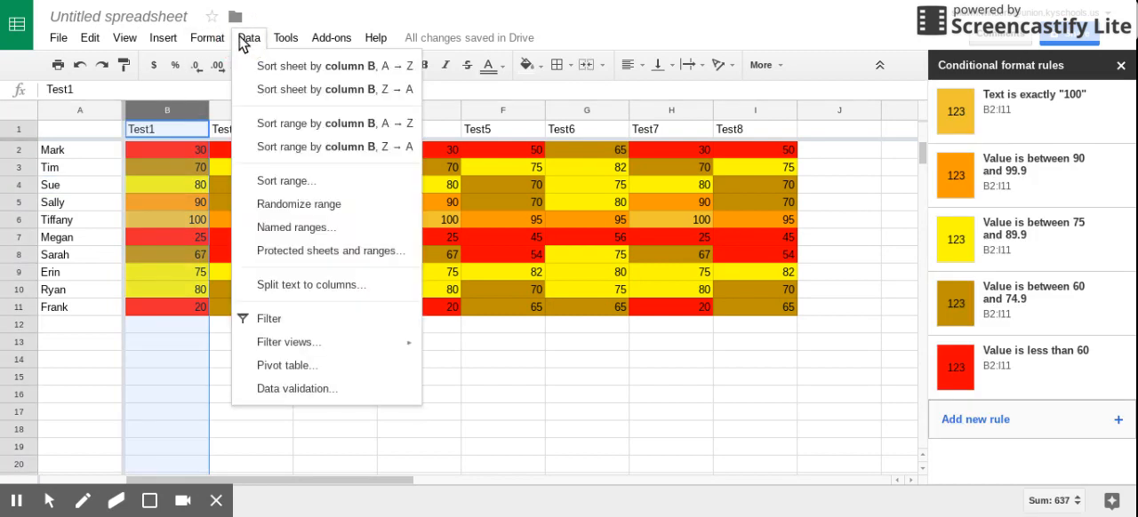
left_click(273, 75)
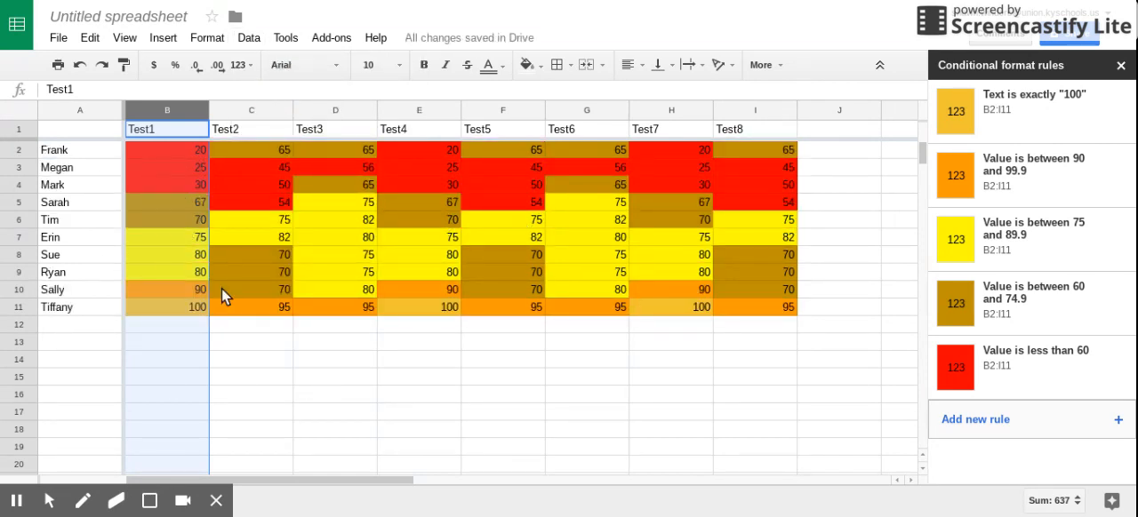
left_click(374, 359)
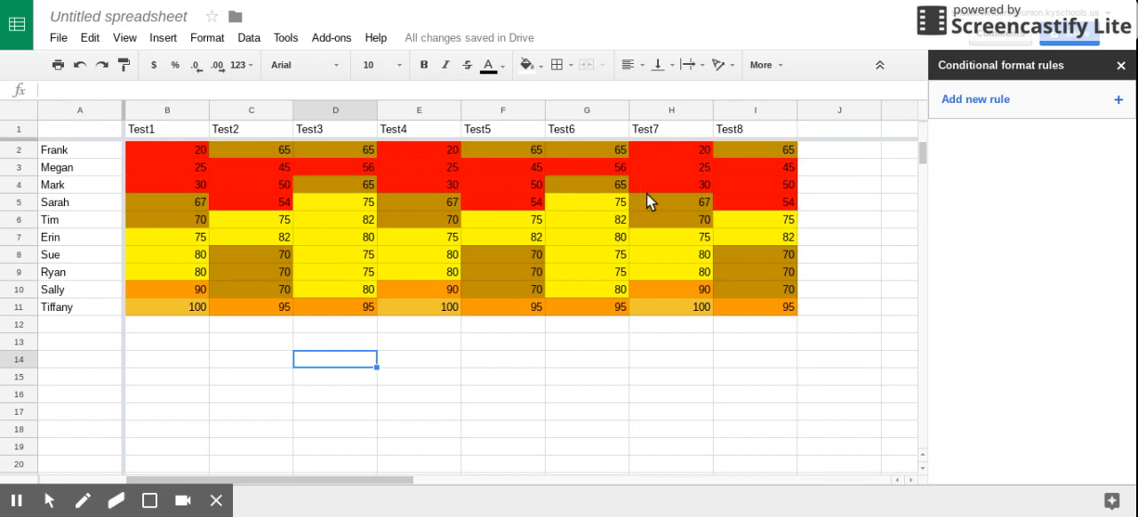
Deselect the student names and close the conditional format rules.
left_click_drag(62, 151, 66, 205)
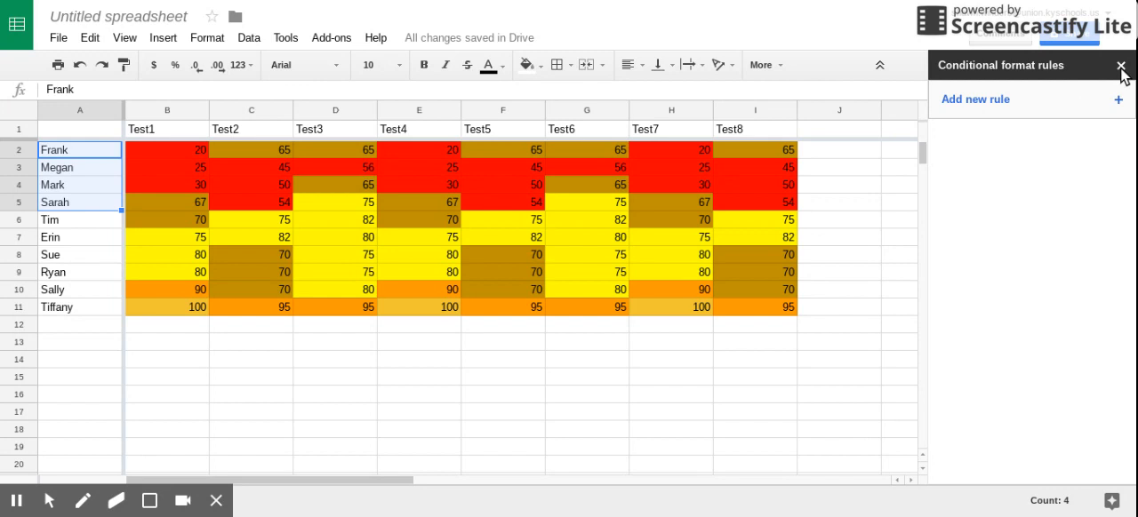
left_click(908, 305)
left_click(1117, 68)
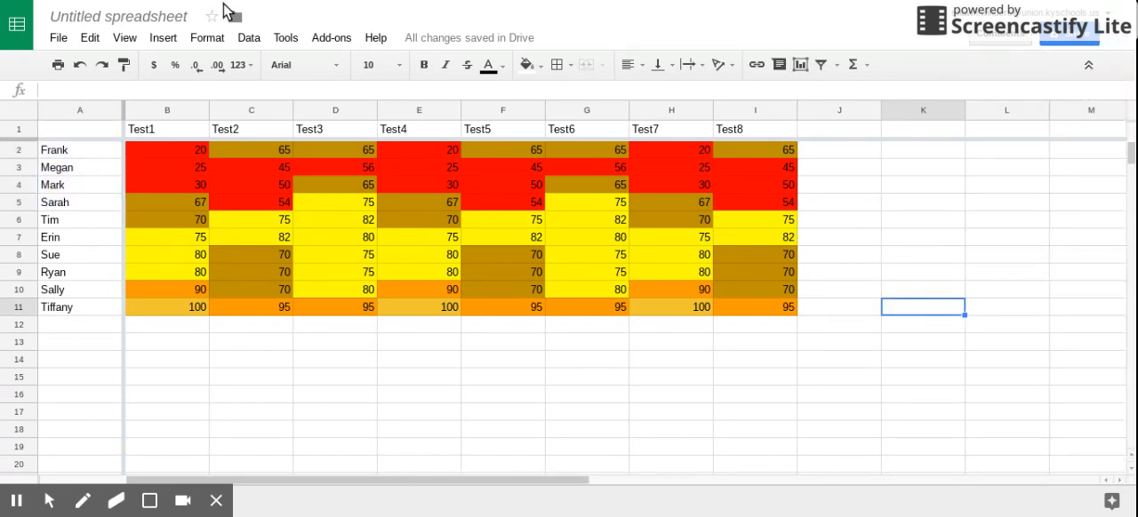